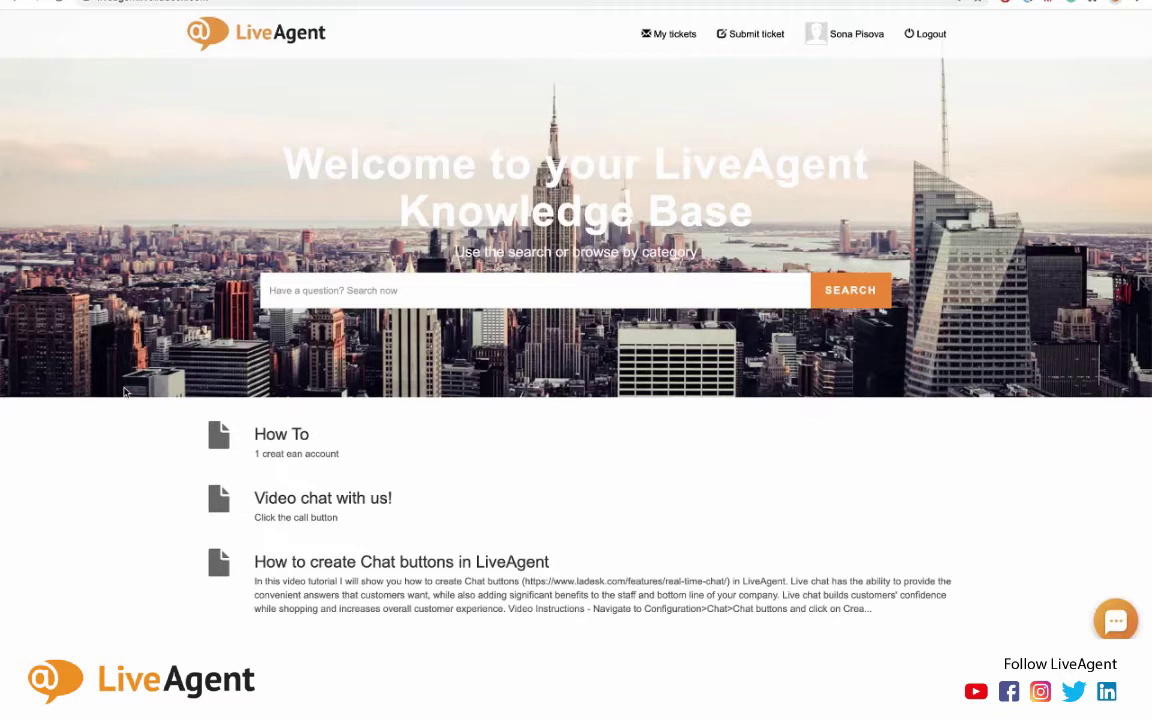
Step: Look over the featured articles on the knowledge base home page
{"action": "scroll", "coordinate": [230, 490], "scroll_direction": "down", "scroll_amount": 1}
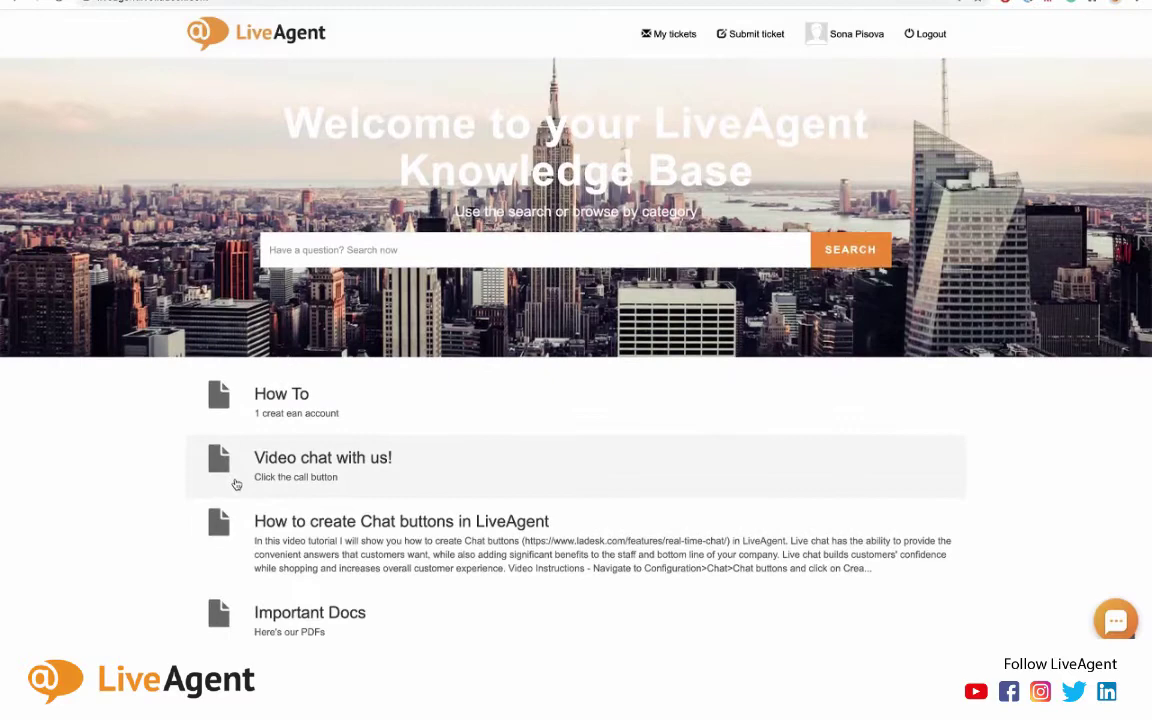
{"action": "scroll", "coordinate": [236, 484], "scroll_direction": "down", "scroll_amount": 1}
{"action": "scroll", "coordinate": [265, 440], "scroll_direction": "down", "scroll_amount": 1}
{"action": "scroll", "coordinate": [273, 465], "scroll_direction": "up", "scroll_amount": 1}
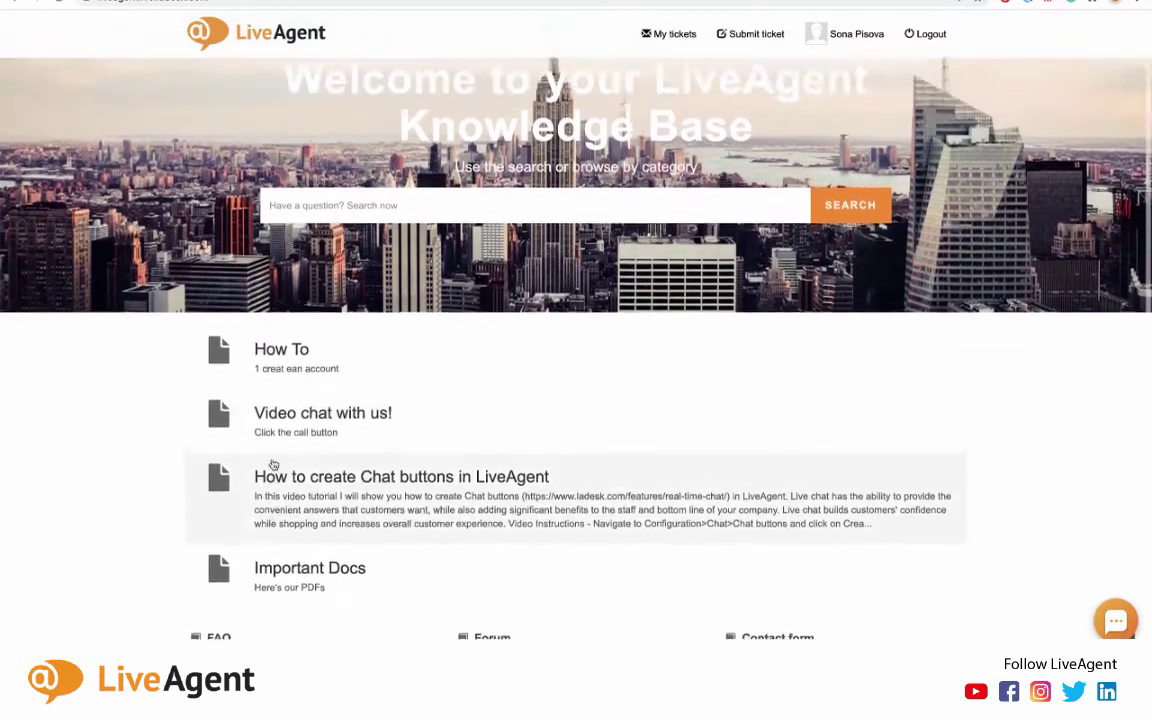
{"action": "scroll", "coordinate": [273, 465], "scroll_direction": "up", "scroll_amount": 1}
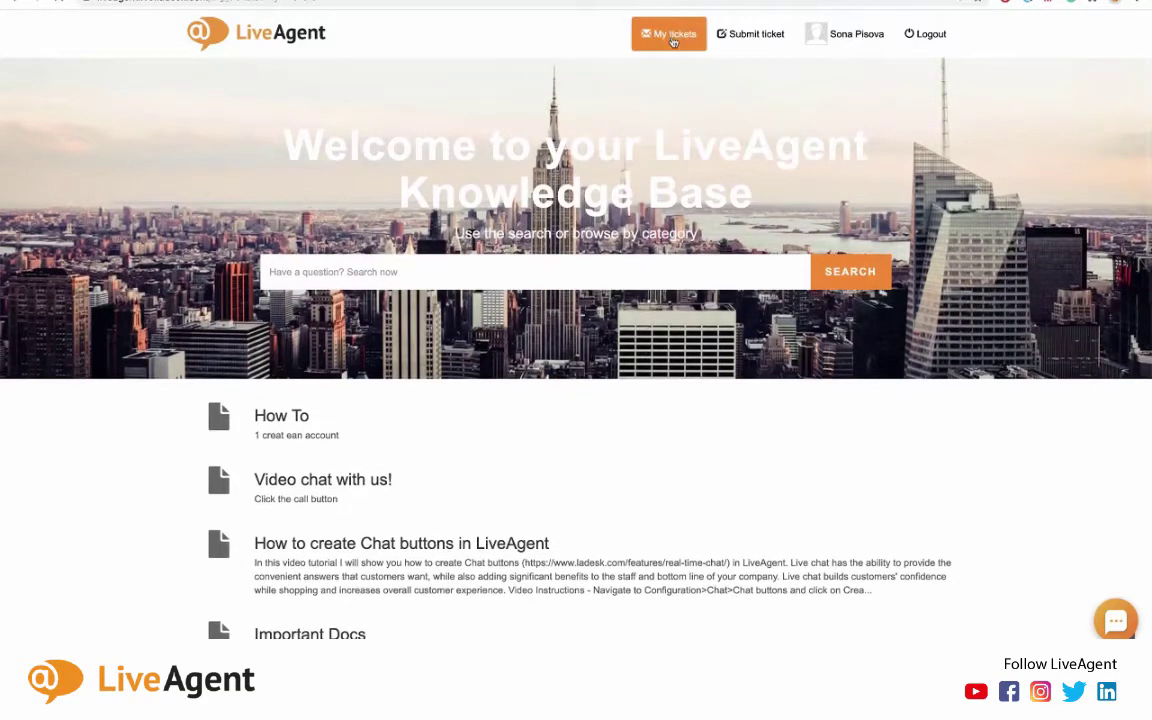
Step: View the first chat ticket in the customer's ticket list and open the form for submitting a new ticket
{"action": "left_click", "coordinate": [673, 38]}
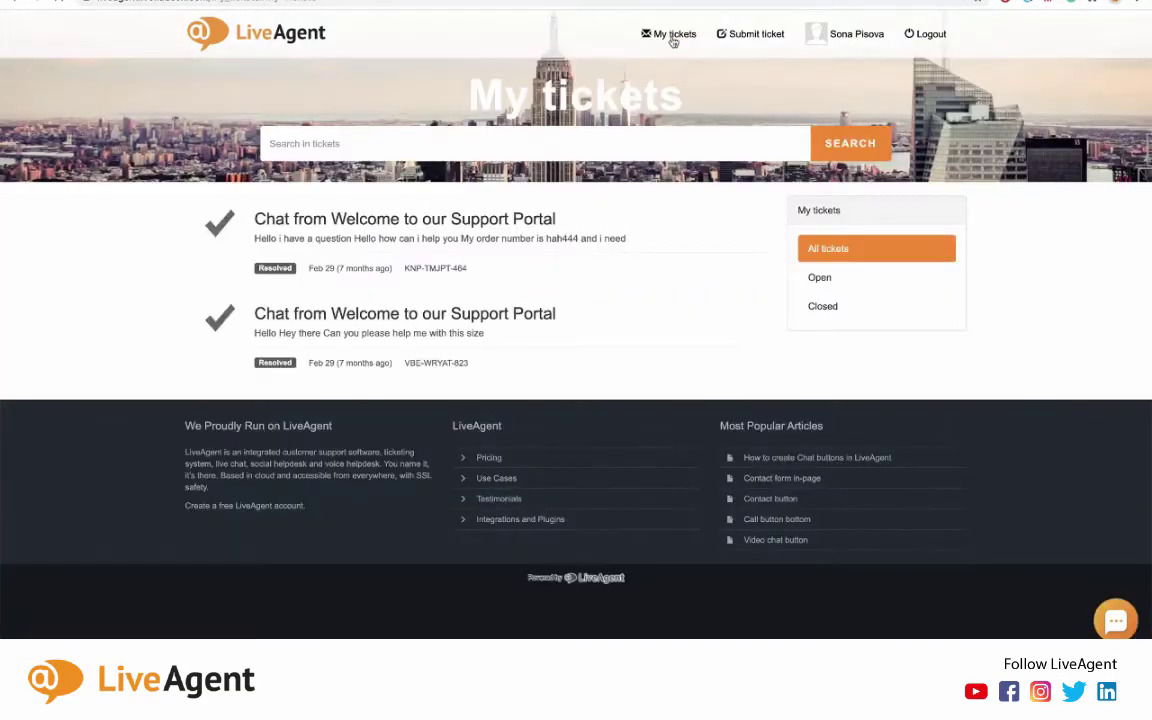
{"action": "left_click", "coordinate": [586, 215]}
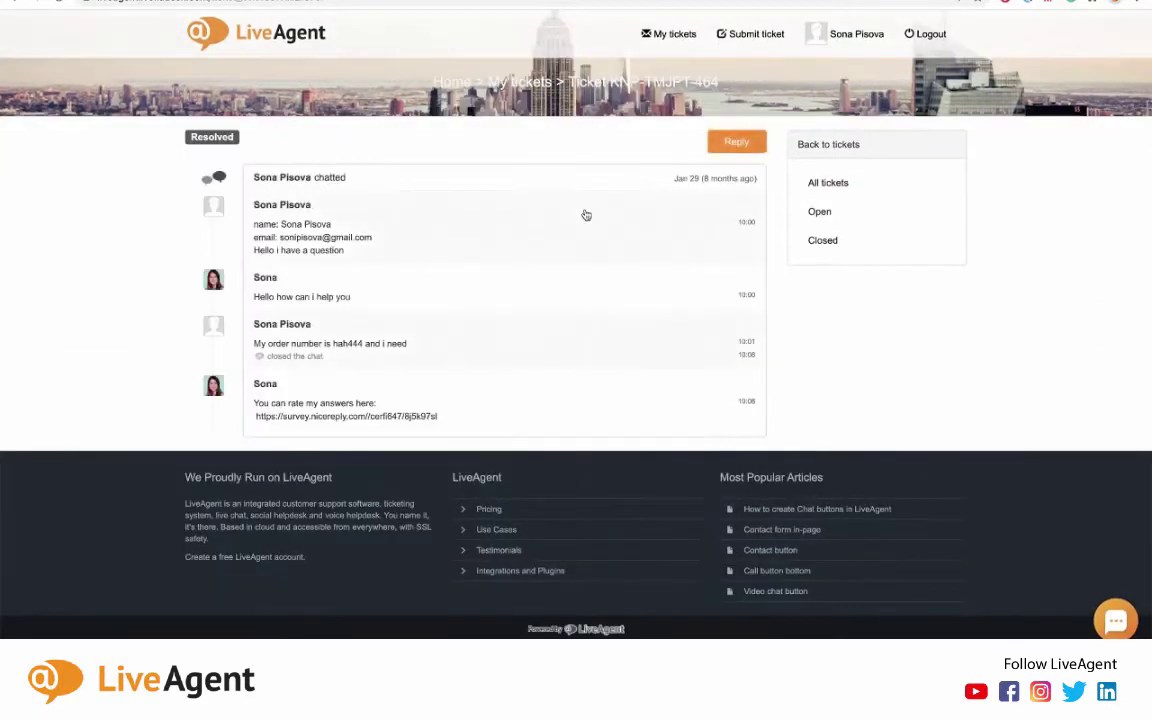
{"action": "left_click", "coordinate": [750, 34]}
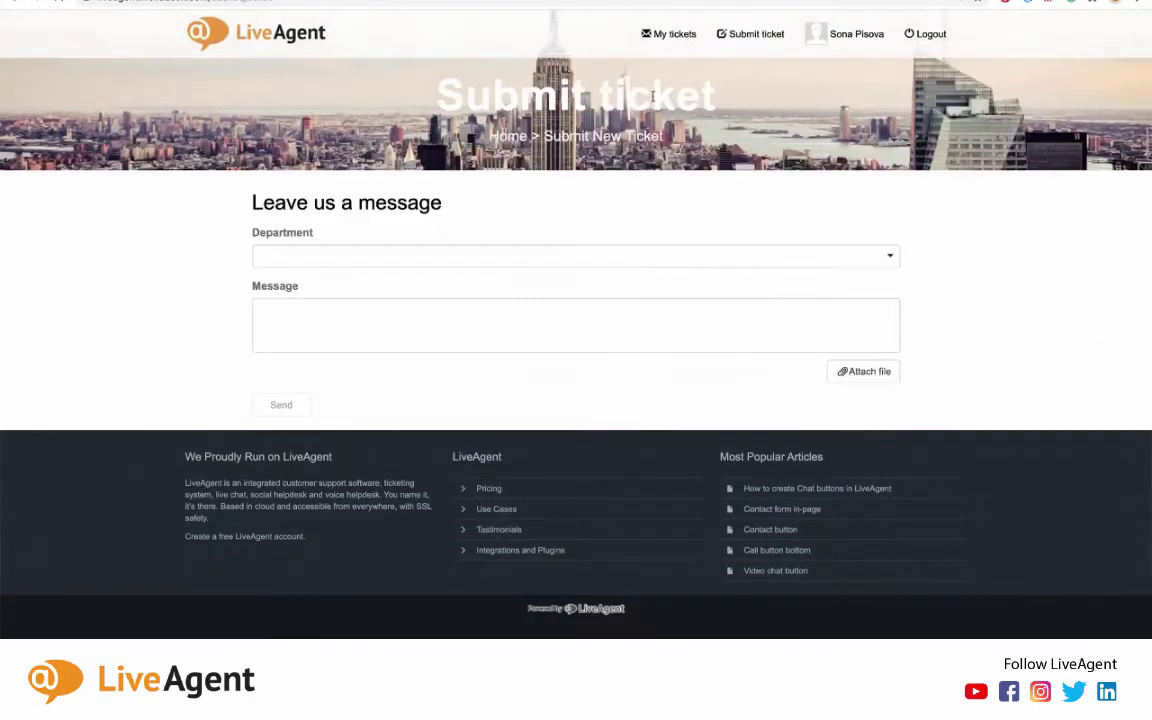
Step: Return to the knowledge base home page and examine its category sections, from FAQ and Forum down to Call buttons and Suggestions
{"action": "left_click", "coordinate": [276, 33]}
{"action": "scroll", "coordinate": [280, 250], "scroll_direction": "down", "scroll_amount": 3}
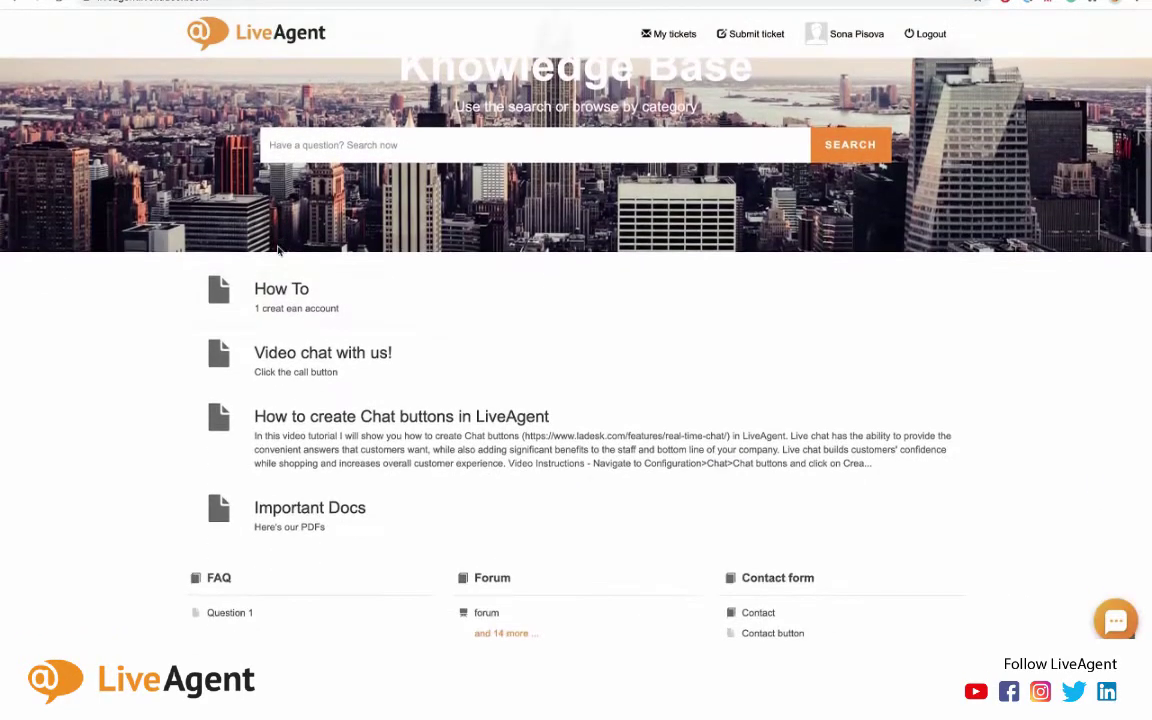
{"action": "scroll", "coordinate": [288, 390], "scroll_direction": "down", "scroll_amount": 1}
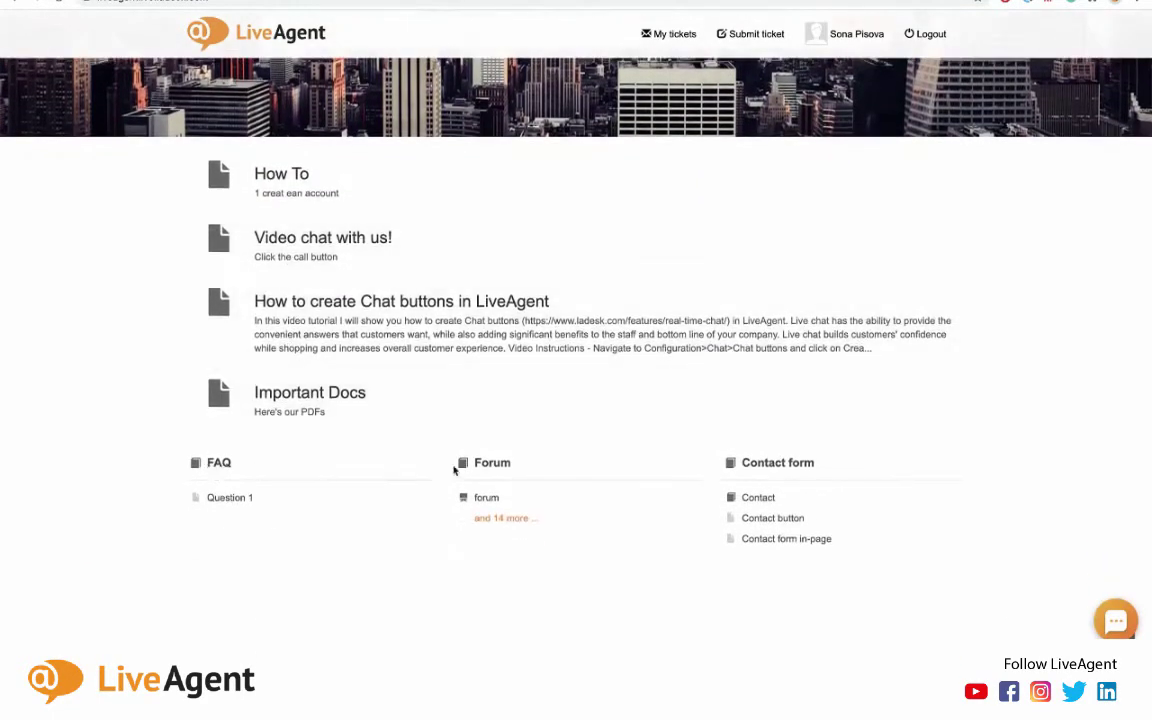
{"action": "scroll", "coordinate": [453, 470], "scroll_direction": "down", "scroll_amount": 1}
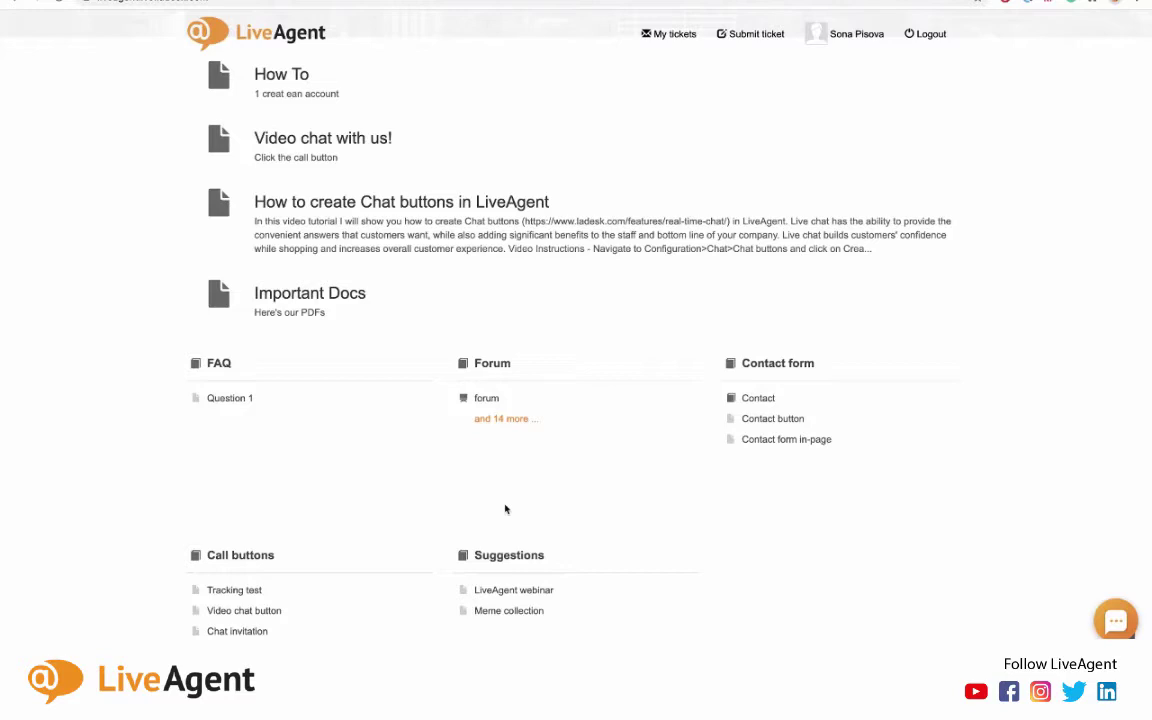
{"action": "scroll", "coordinate": [508, 515], "scroll_direction": "down", "scroll_amount": 1}
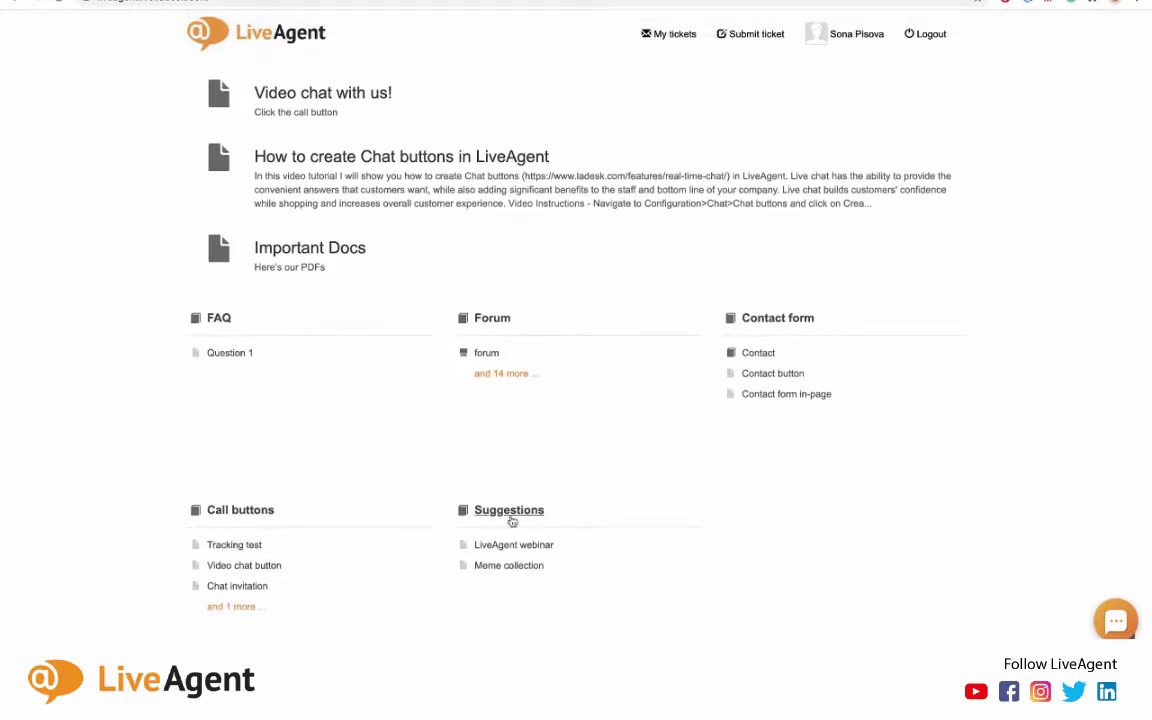
{"action": "scroll", "coordinate": [512, 521], "scroll_direction": "down", "scroll_amount": 1}
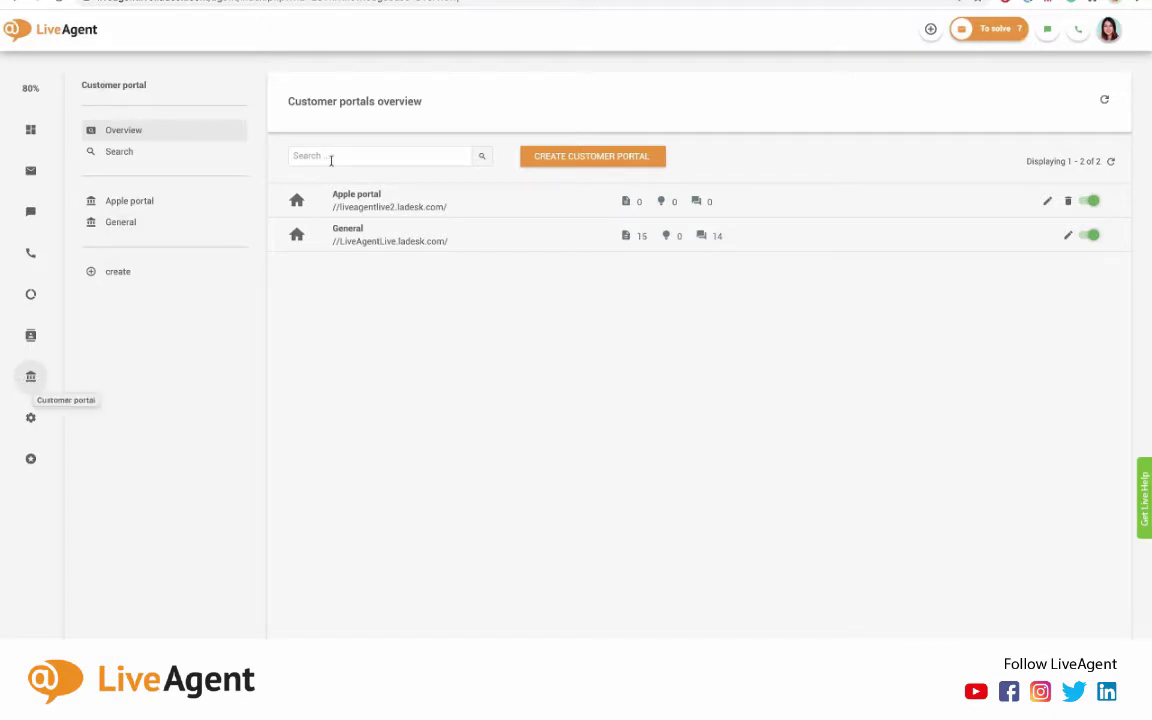
Step: Open the General portal from the customer portals overview
{"action": "left_click", "coordinate": [497, 240]}
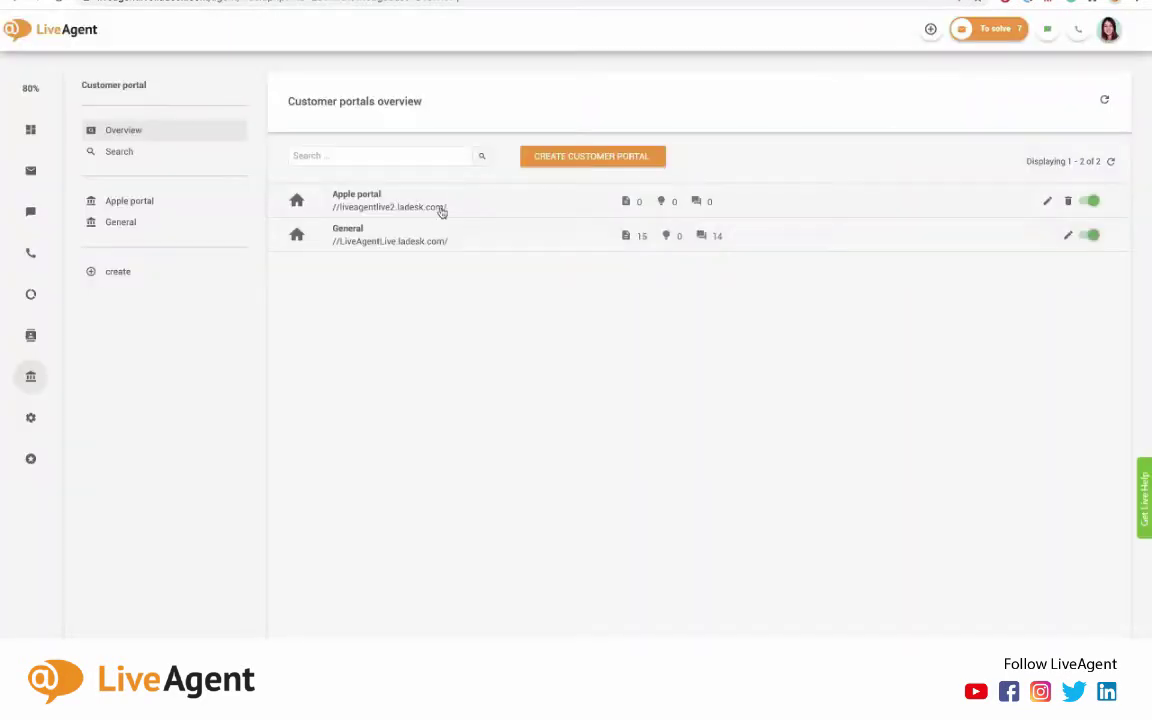
{"action": "left_click", "coordinate": [411, 236]}
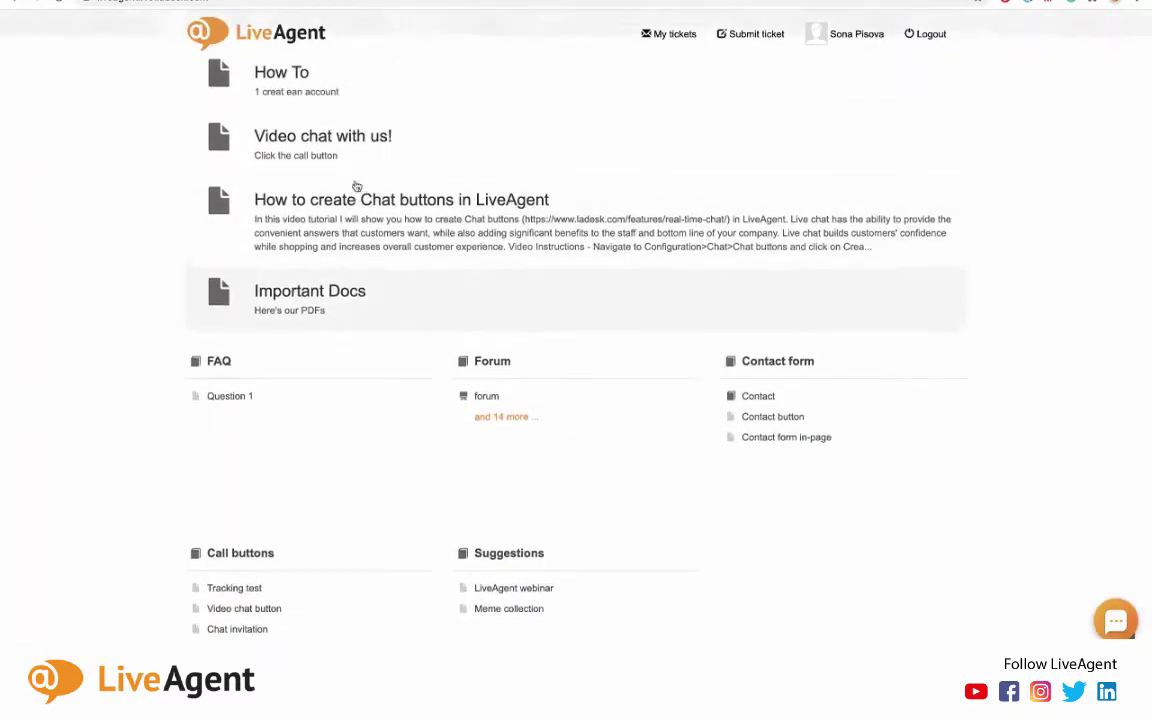
Step: Open the public article "How to create Chat buttons in LiveAgent" and examine its video, numbered instructions and attached image
{"action": "left_click", "coordinate": [356, 220]}
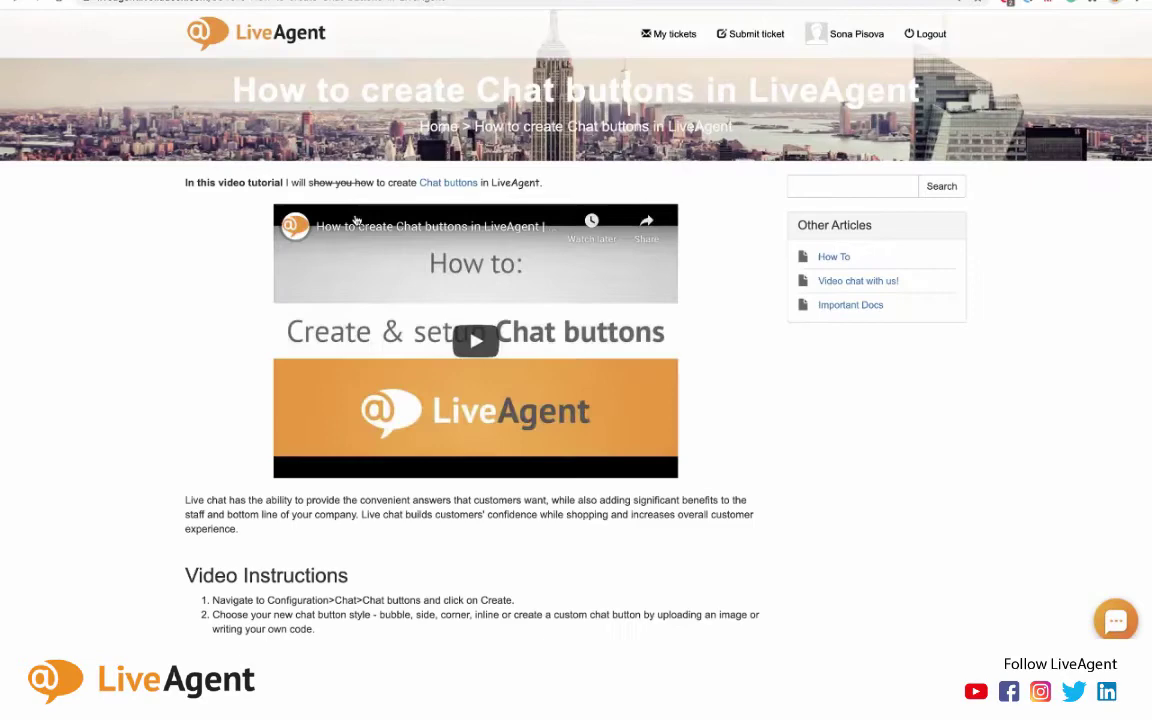
{"action": "scroll", "coordinate": [356, 220], "scroll_direction": "down", "scroll_amount": 3}
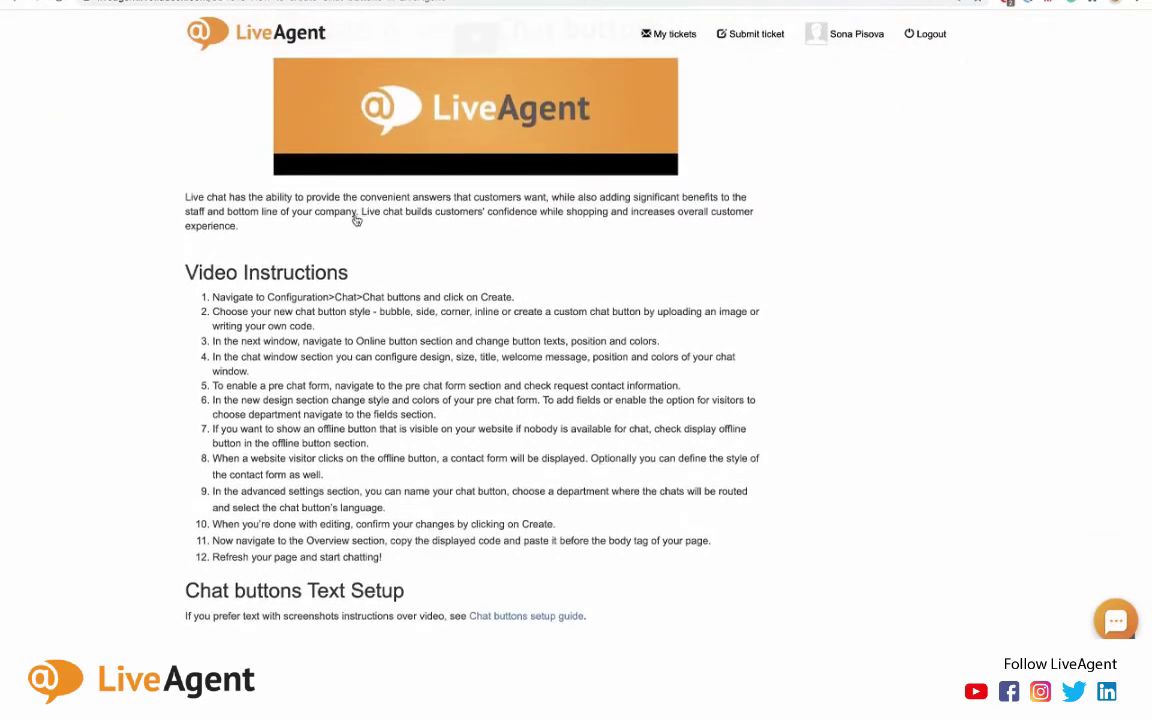
{"action": "scroll", "coordinate": [356, 220], "scroll_direction": "down", "scroll_amount": 2}
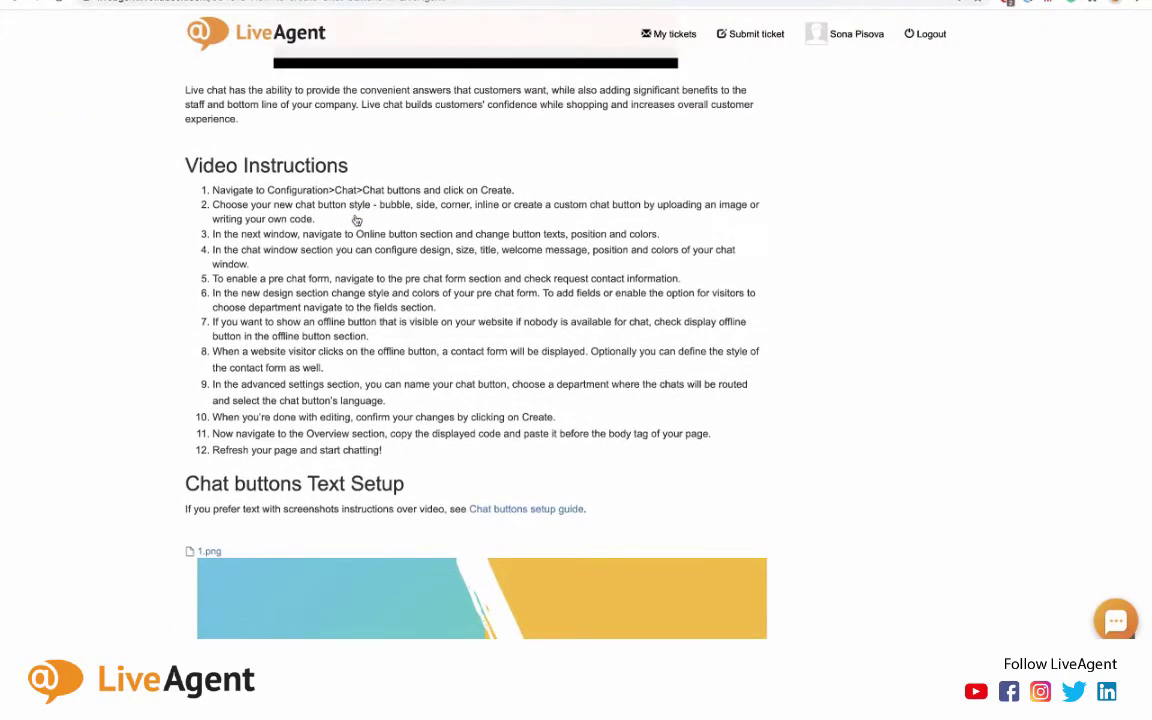
{"action": "scroll", "coordinate": [356, 220], "scroll_direction": "down", "scroll_amount": 1}
{"action": "scroll", "coordinate": [355, 220], "scroll_direction": "up", "scroll_amount": 4}
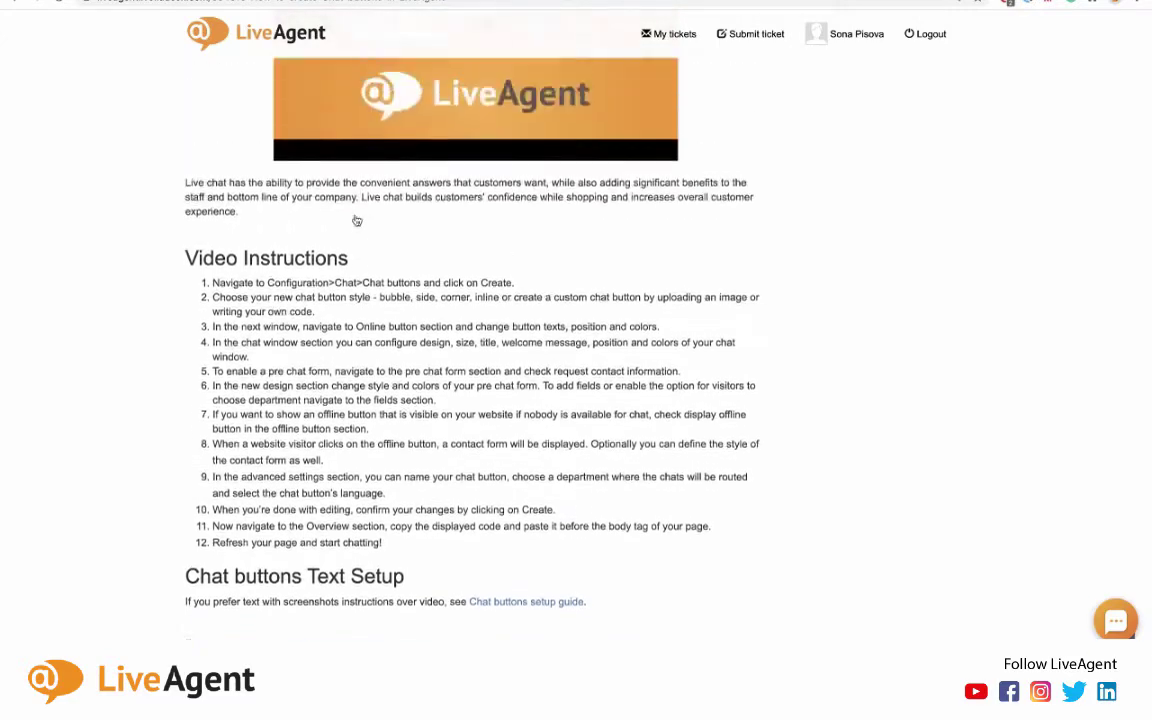
{"action": "scroll", "coordinate": [345, 104], "scroll_direction": "up", "scroll_amount": 1}
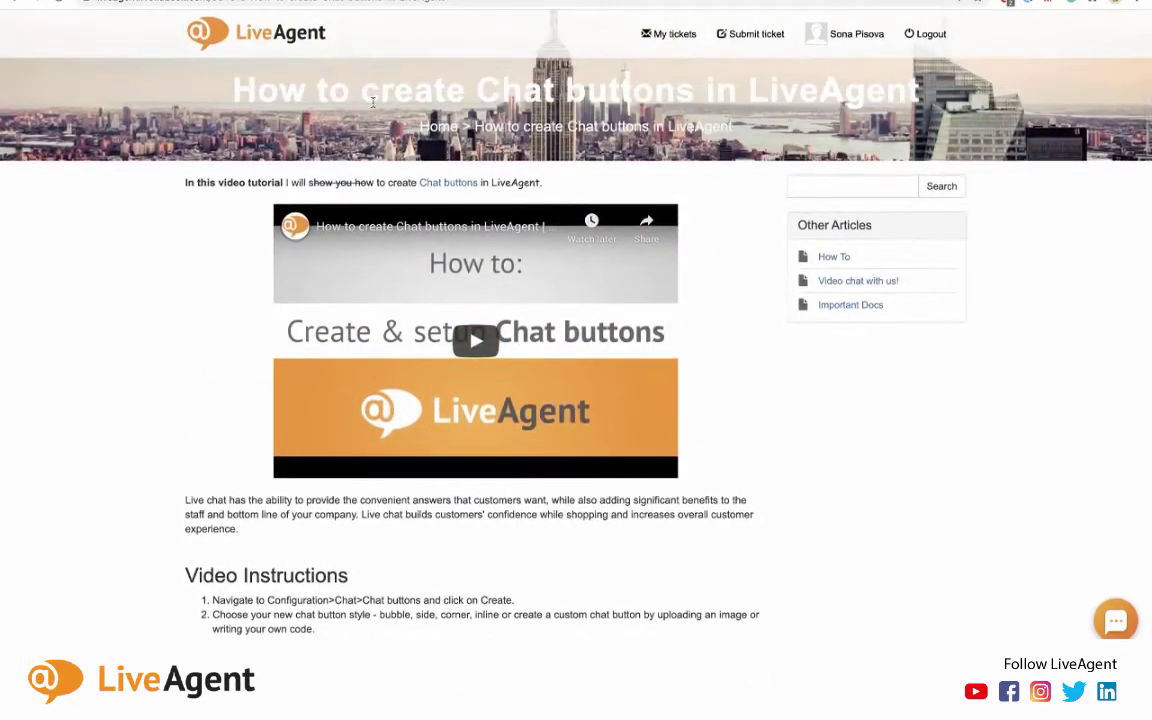
{"action": "scroll", "coordinate": [689, 260], "scroll_direction": "down", "scroll_amount": 4}
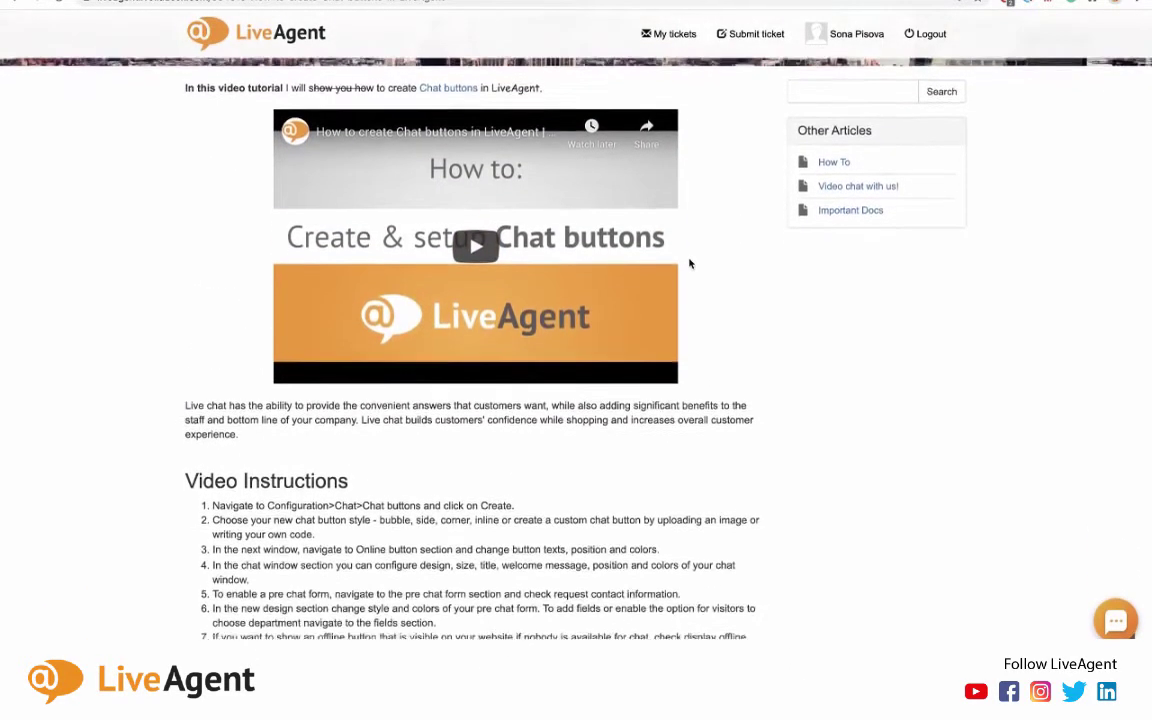
{"action": "scroll", "coordinate": [689, 263], "scroll_direction": "down", "scroll_amount": 3}
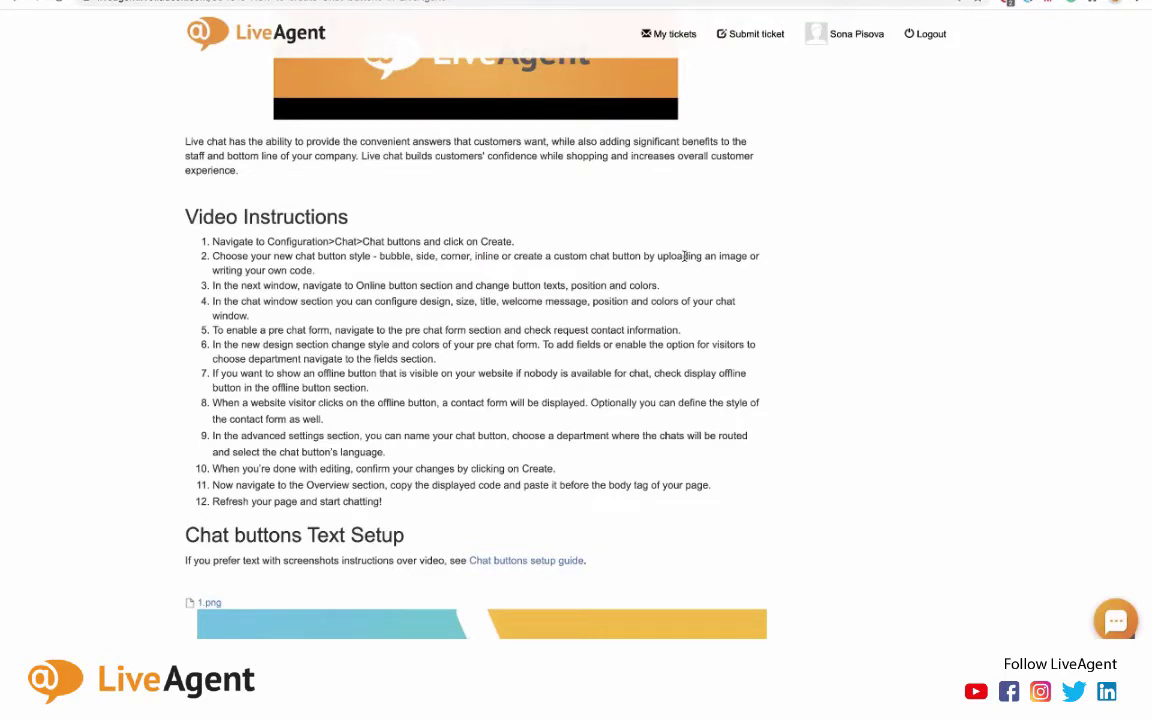
{"action": "scroll", "coordinate": [707, 230], "scroll_direction": "up", "scroll_amount": 7}
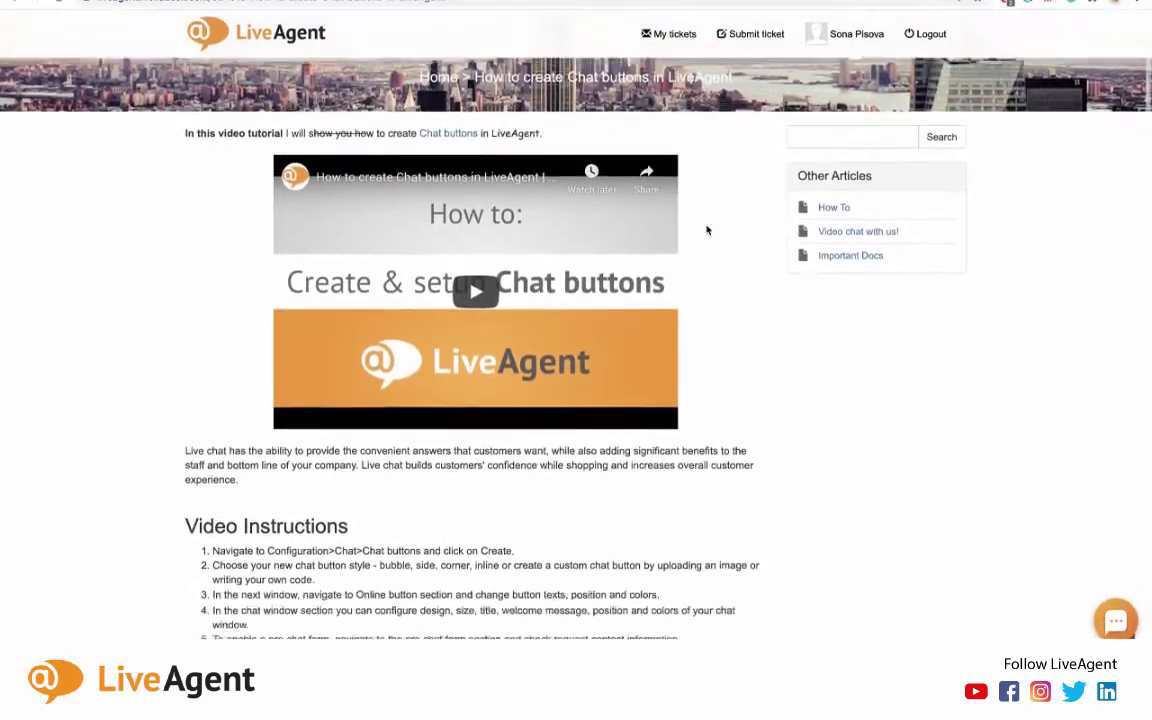
{"action": "scroll", "coordinate": [707, 230], "scroll_direction": "down", "scroll_amount": 7}
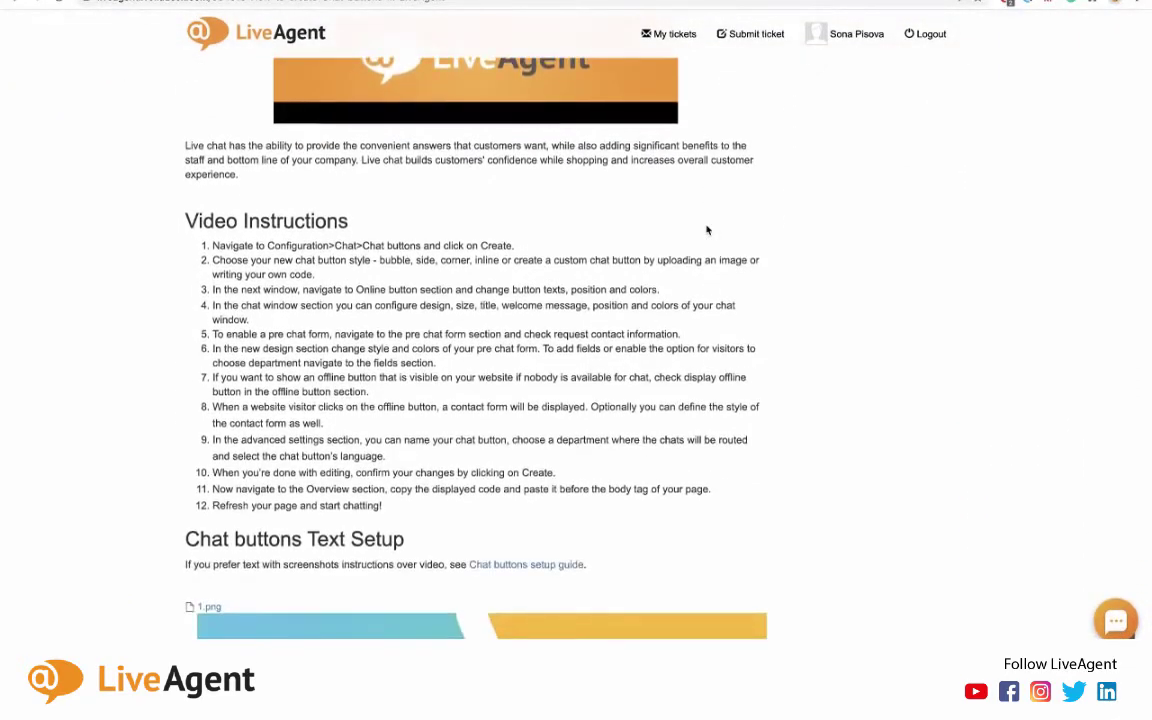
{"action": "scroll", "coordinate": [707, 230], "scroll_direction": "down", "scroll_amount": 4}
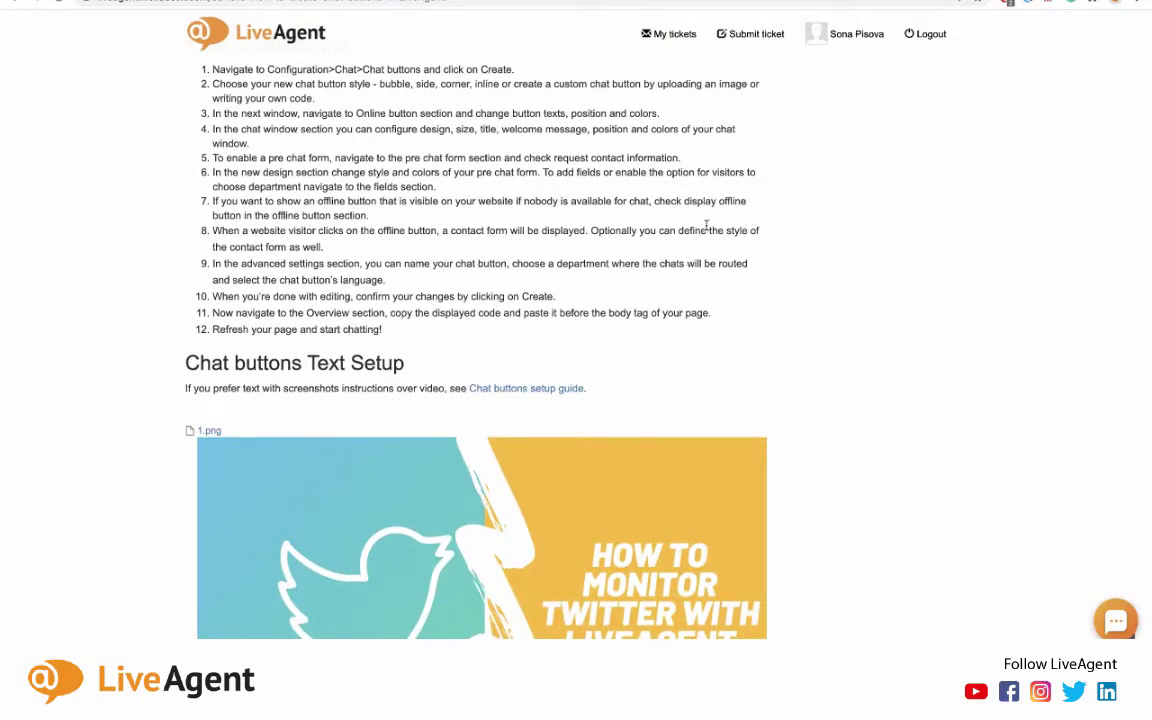
{"action": "scroll", "coordinate": [707, 228], "scroll_direction": "down", "scroll_amount": 1}
{"action": "scroll", "coordinate": [843, 444], "scroll_direction": "up", "scroll_amount": 1}
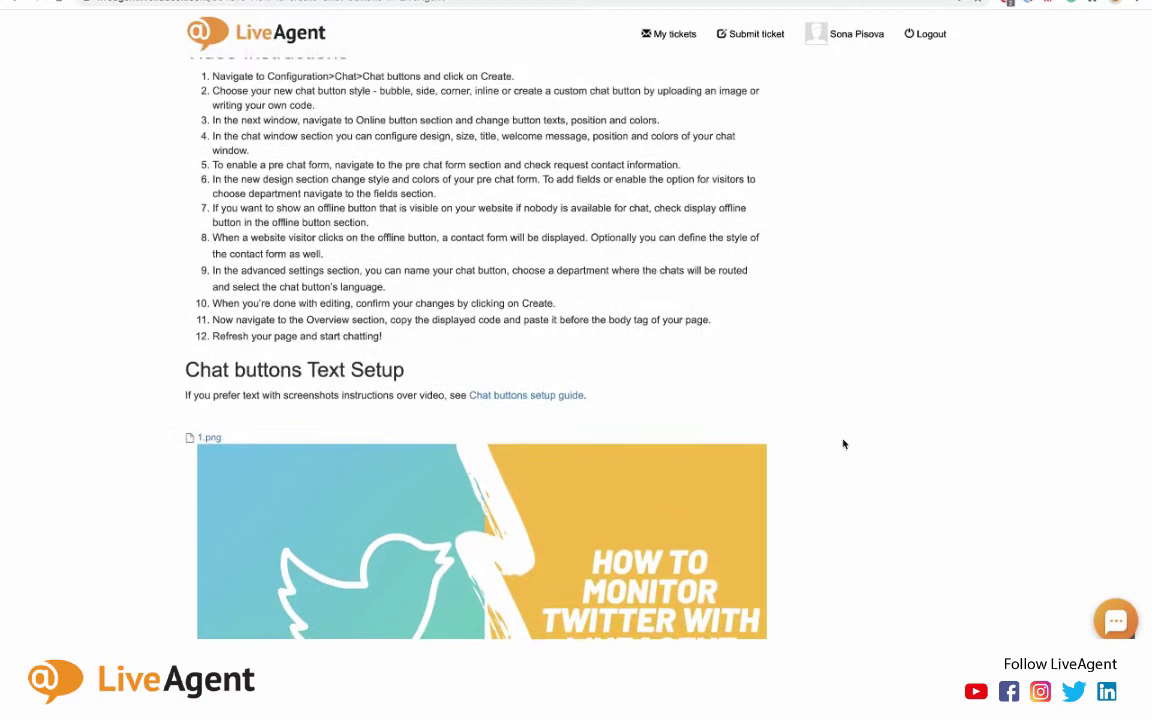
{"action": "scroll", "coordinate": [843, 444], "scroll_direction": "up", "scroll_amount": 10}
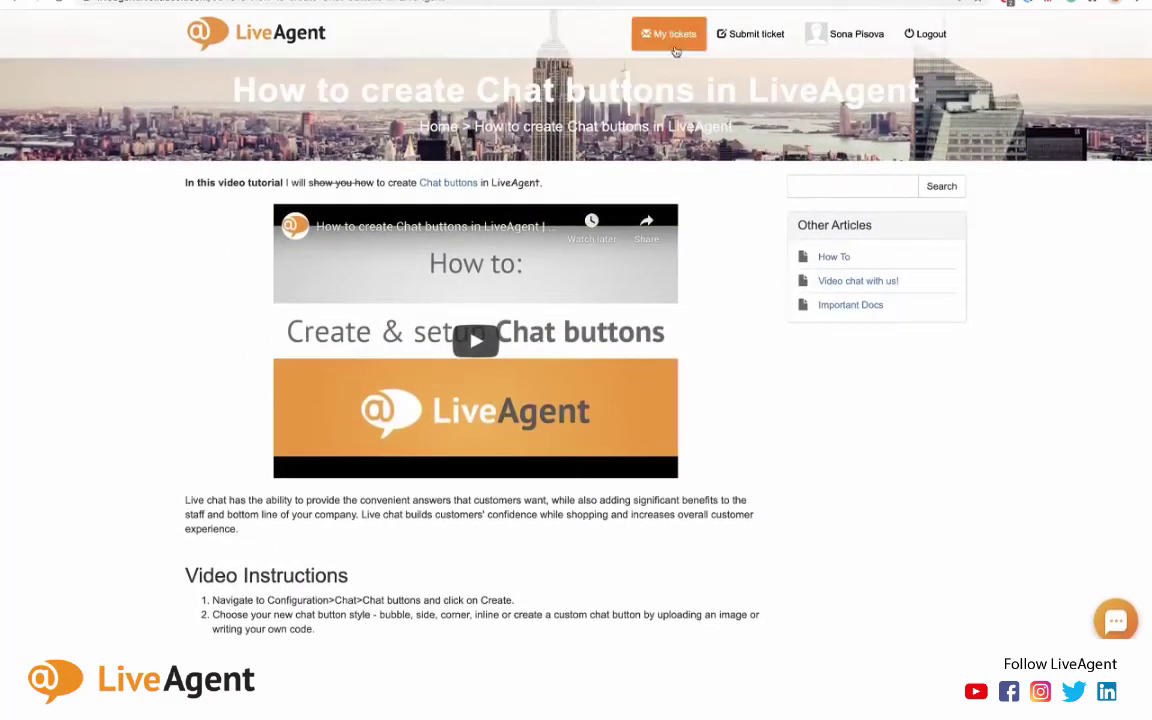
Step: Open the customer's ticket list and filter it to open tickets
{"action": "left_click", "coordinate": [675, 50]}
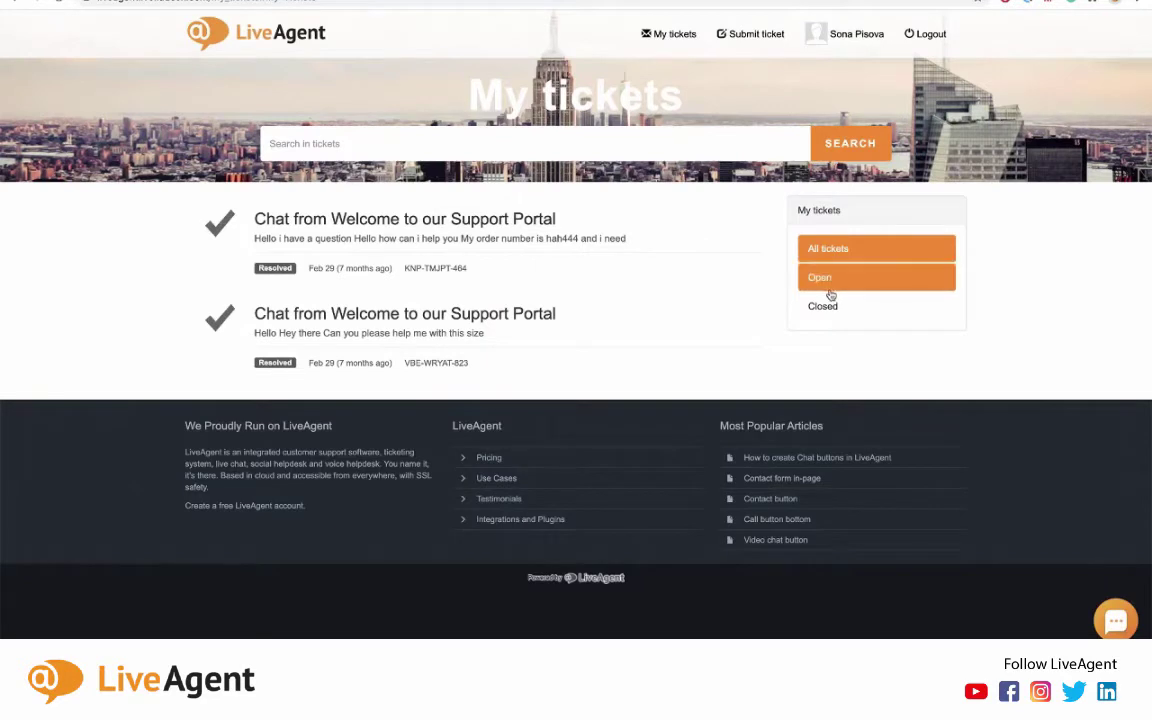
{"action": "left_click", "coordinate": [830, 285]}
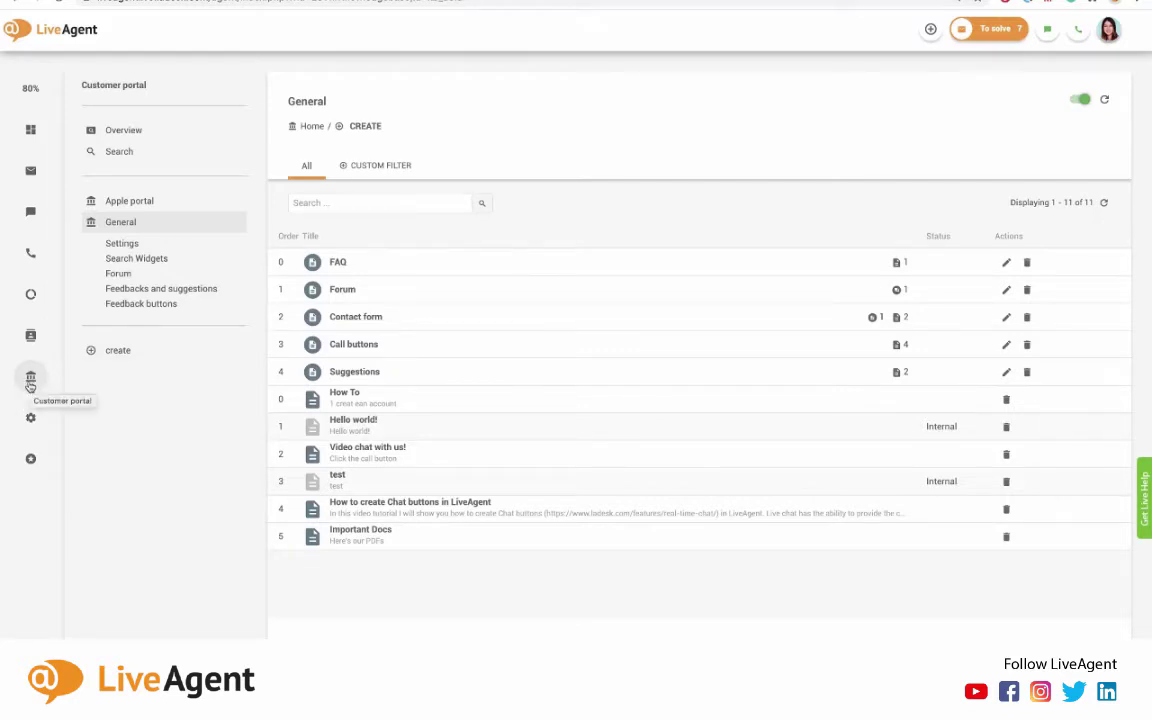
Step: View the blank form for creating a customer portal from the portals overview, and close it without creating one
{"action": "left_click", "coordinate": [135, 132]}
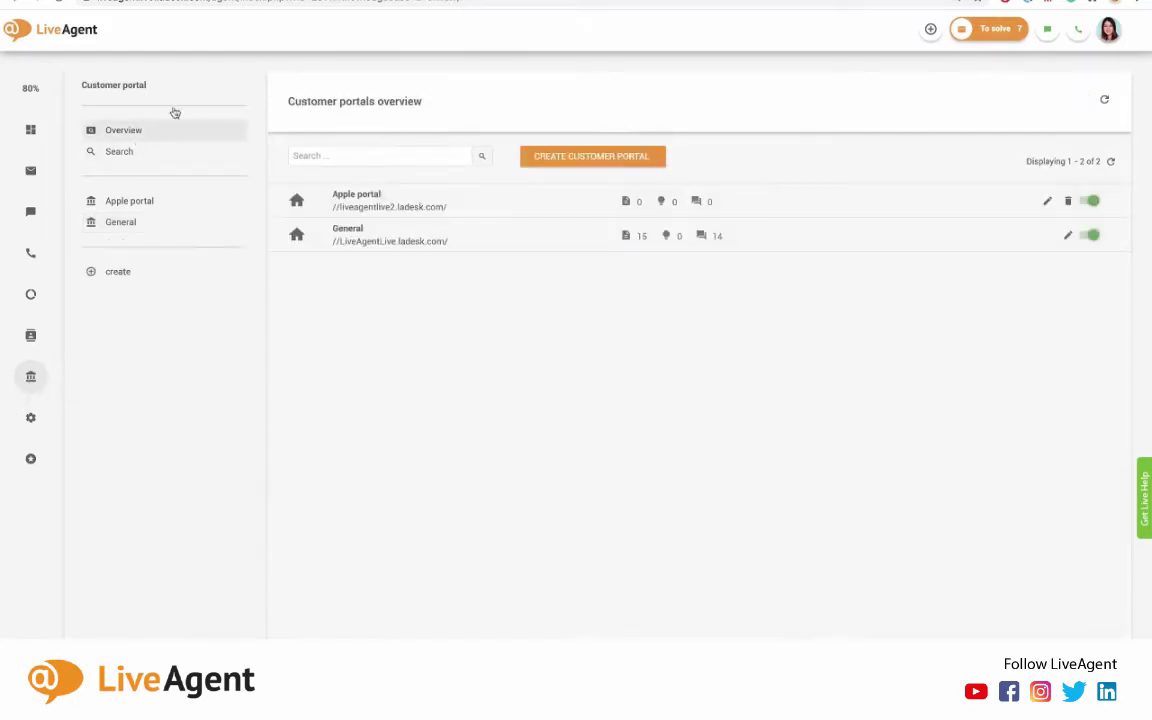
{"action": "left_click", "coordinate": [605, 159]}
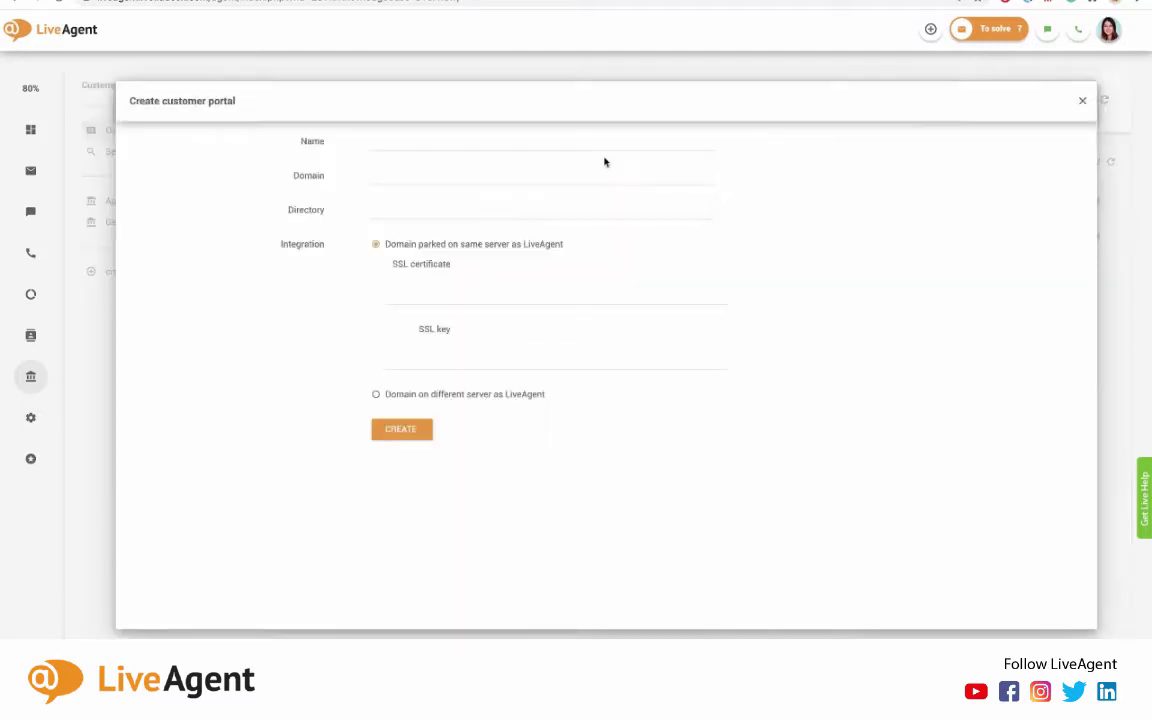
{"action": "left_click", "coordinate": [1083, 102]}
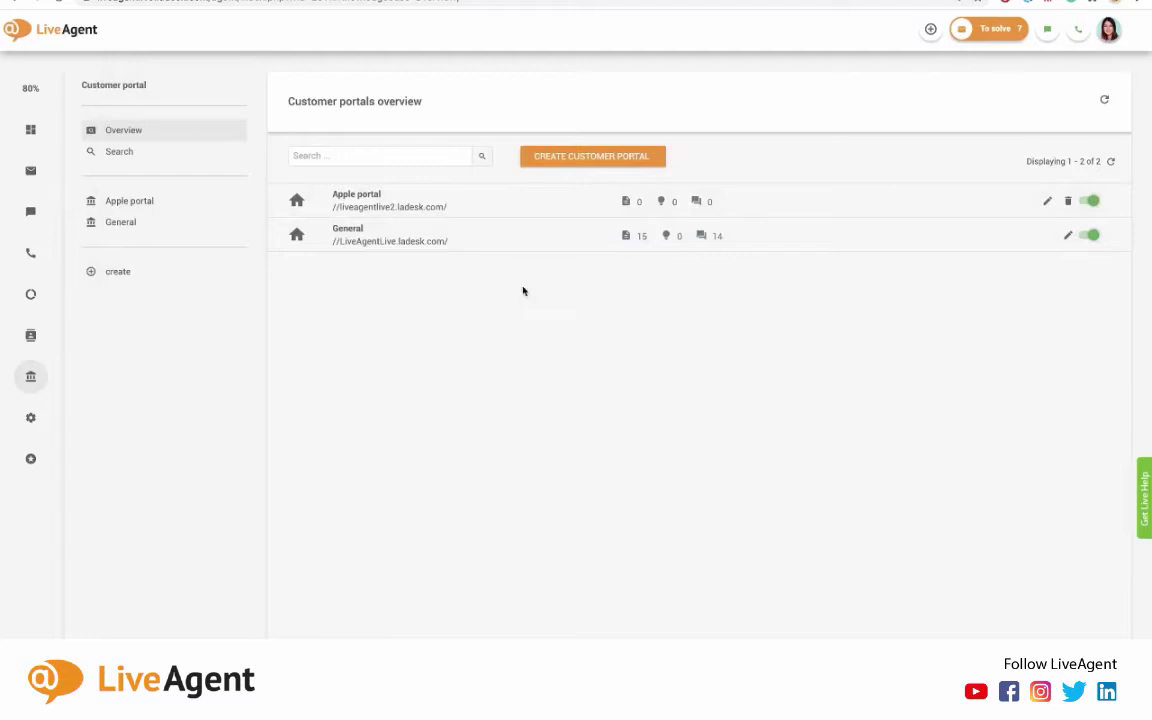
Step: Open the article "How to create Chat buttons in LiveAgent" in the General portal for editing
{"action": "left_click", "coordinate": [398, 241]}
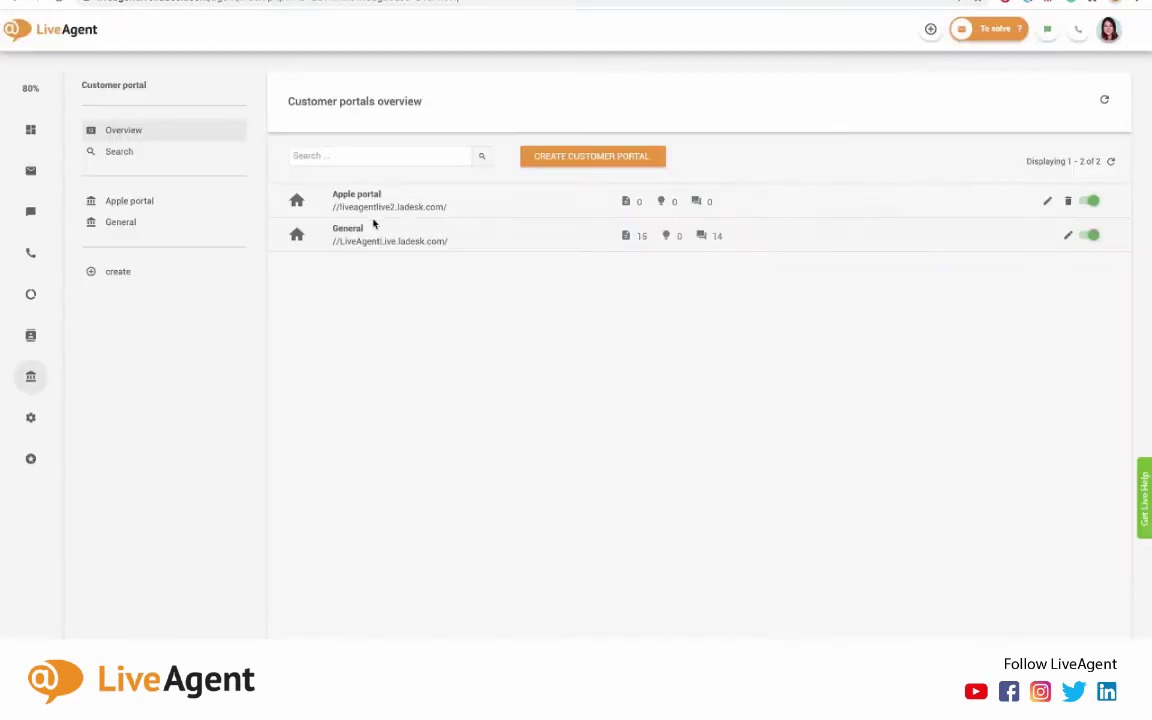
{"action": "left_click", "coordinate": [372, 226]}
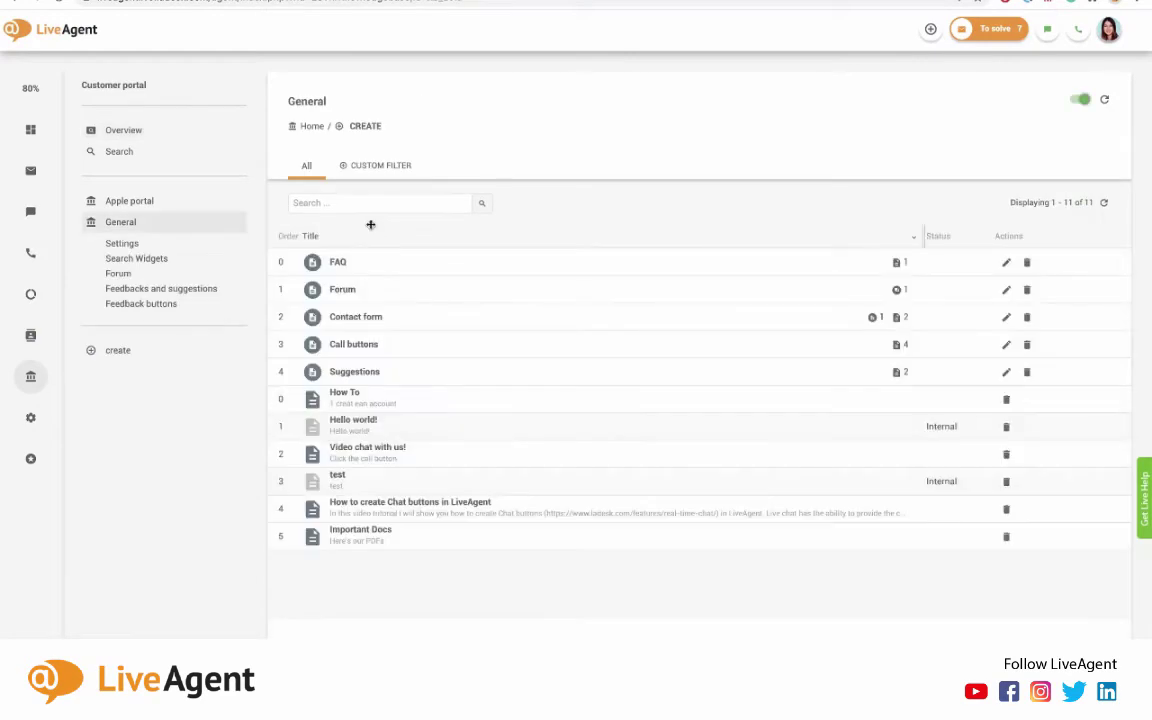
{"action": "left_click", "coordinate": [506, 509]}
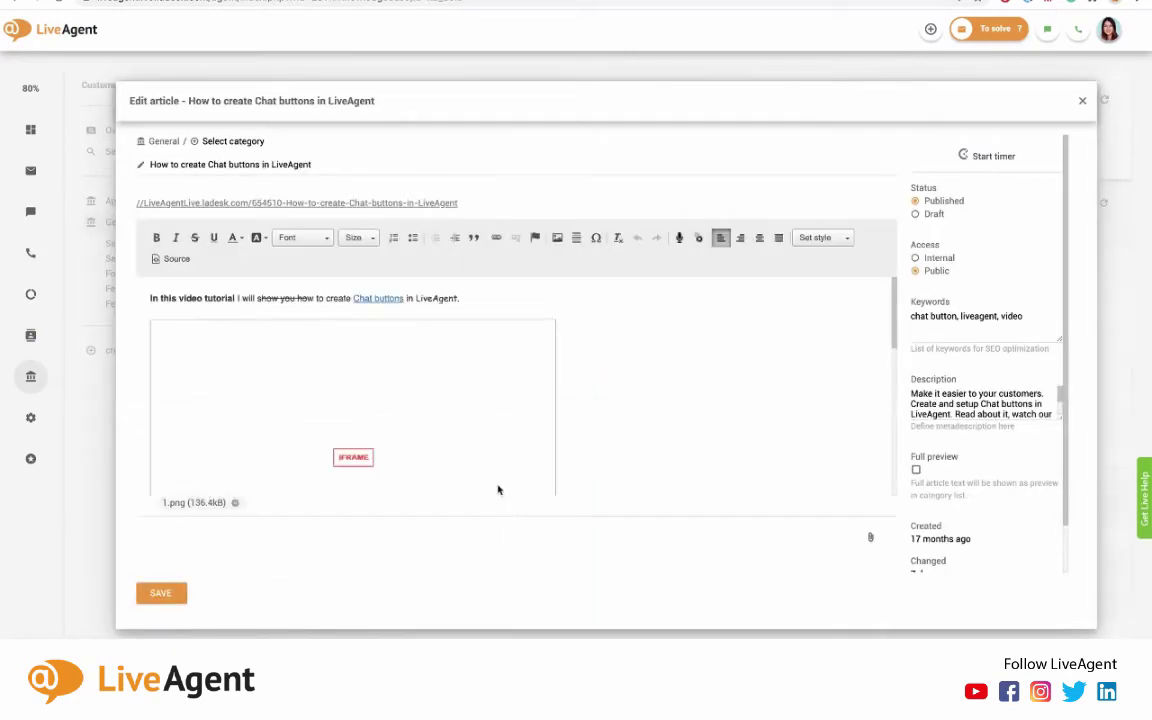
Step: Format the "Video Instructions" heading in the article body as bold and underlined in the Georgia font
{"action": "scroll", "coordinate": [470, 378], "scroll_direction": "down", "scroll_amount": 5}
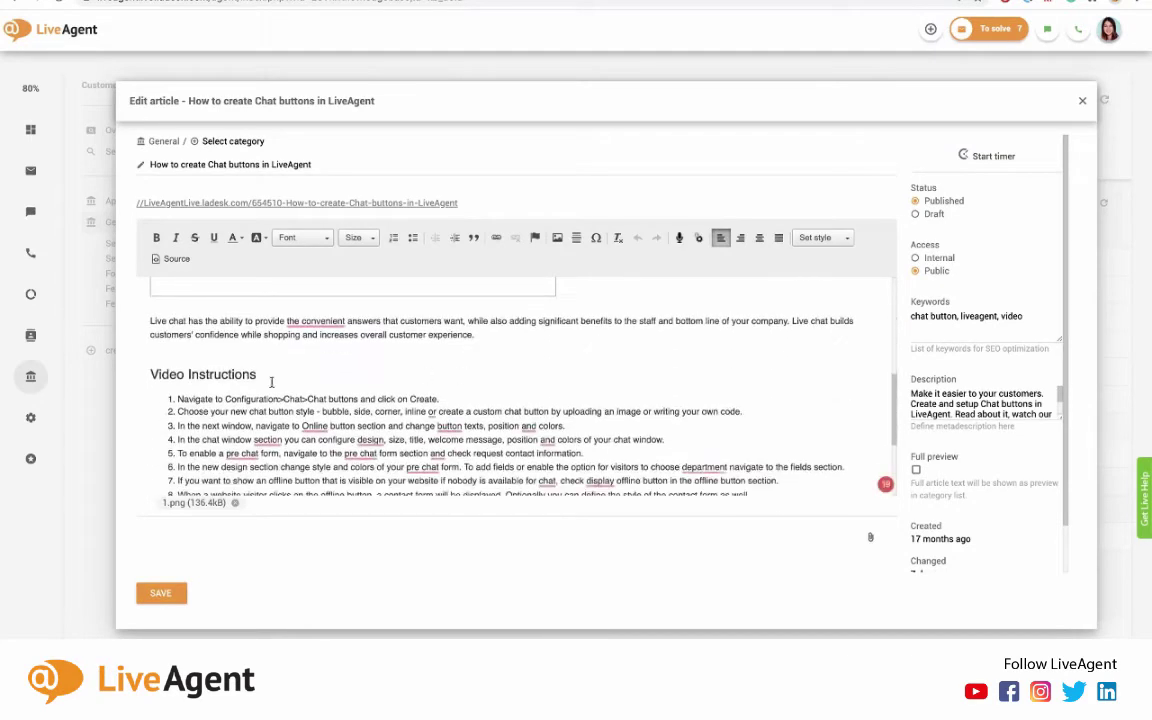
{"action": "left_click_drag", "start_coordinate": [271, 381], "coordinate": [146, 376]}
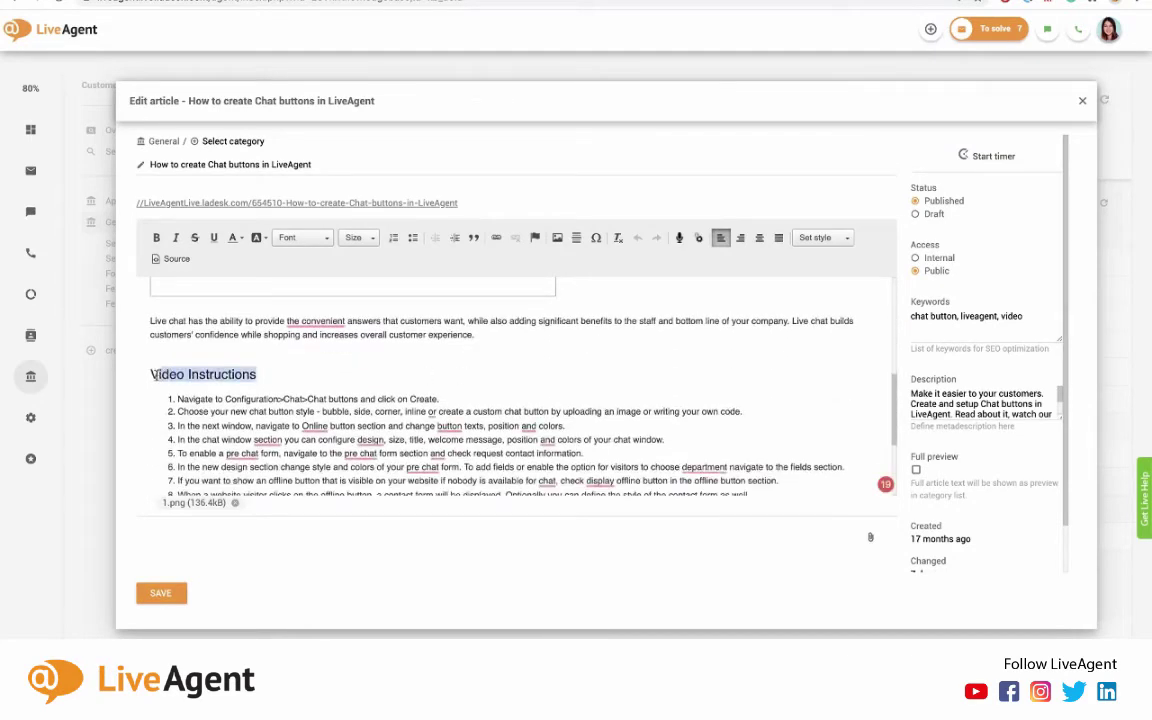
{"action": "left_click", "coordinate": [156, 237]}
{"action": "left_click", "coordinate": [213, 237]}
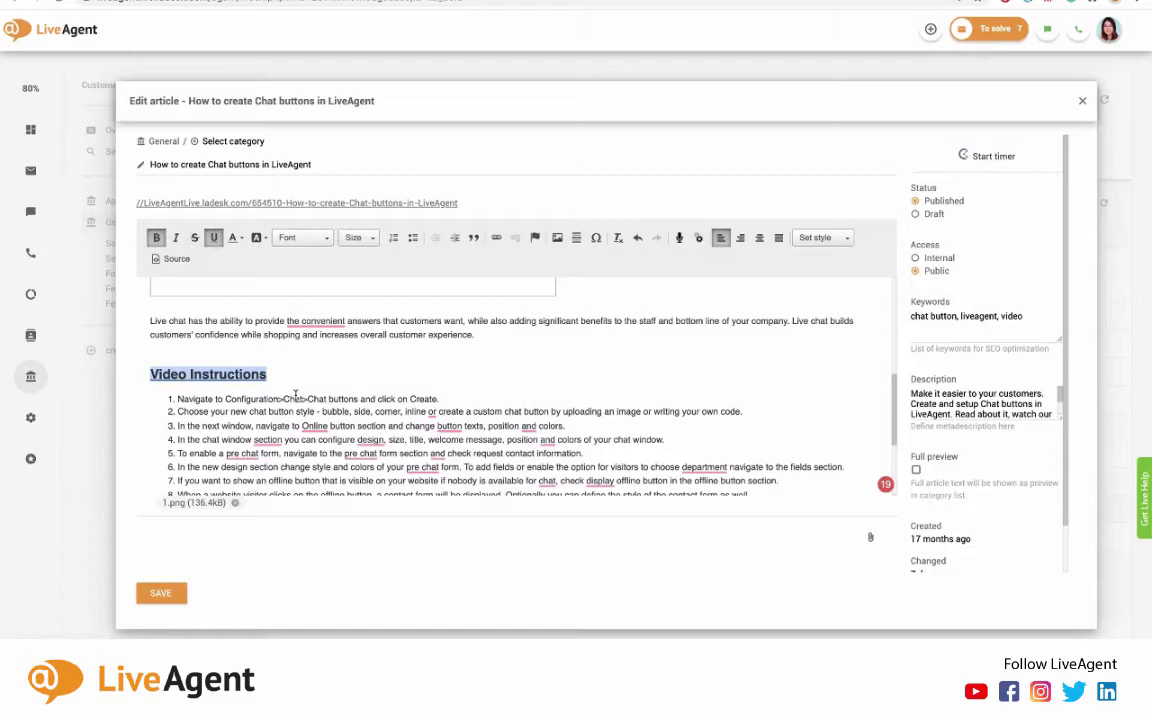
{"action": "left_click", "coordinate": [300, 237]}
{"action": "scroll", "coordinate": [310, 310], "scroll_direction": "down", "scroll_amount": 2}
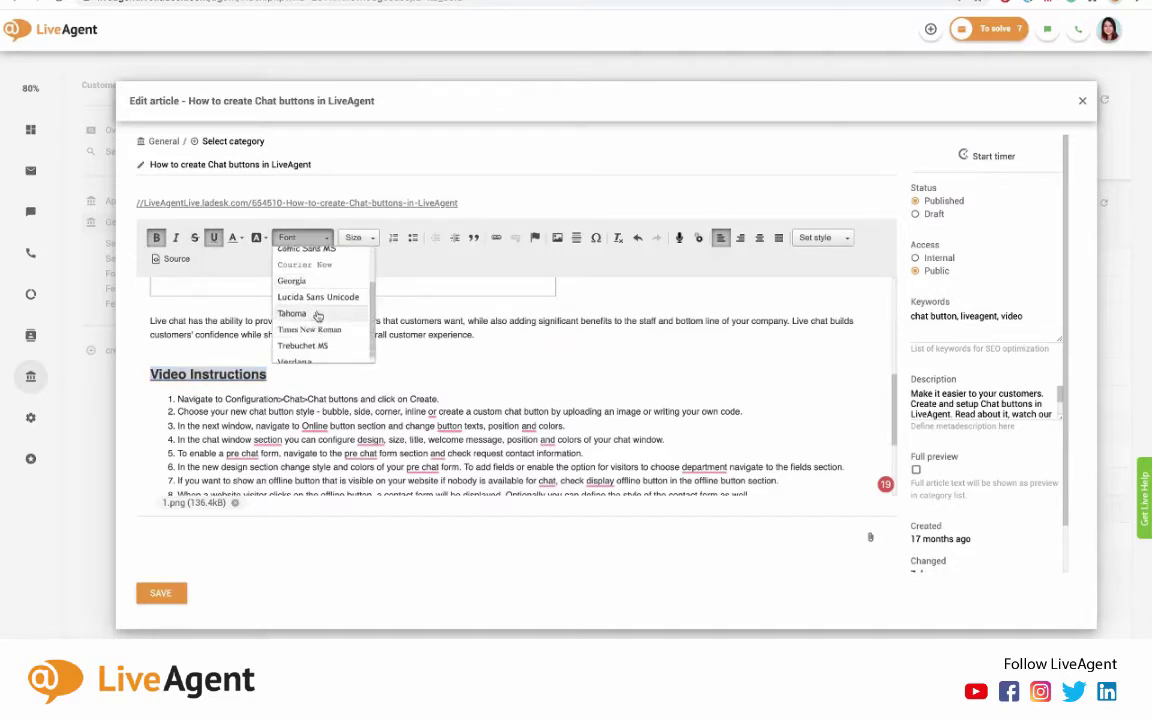
{"action": "left_click", "coordinate": [295, 281]}
{"action": "left_click", "coordinate": [296, 375]}
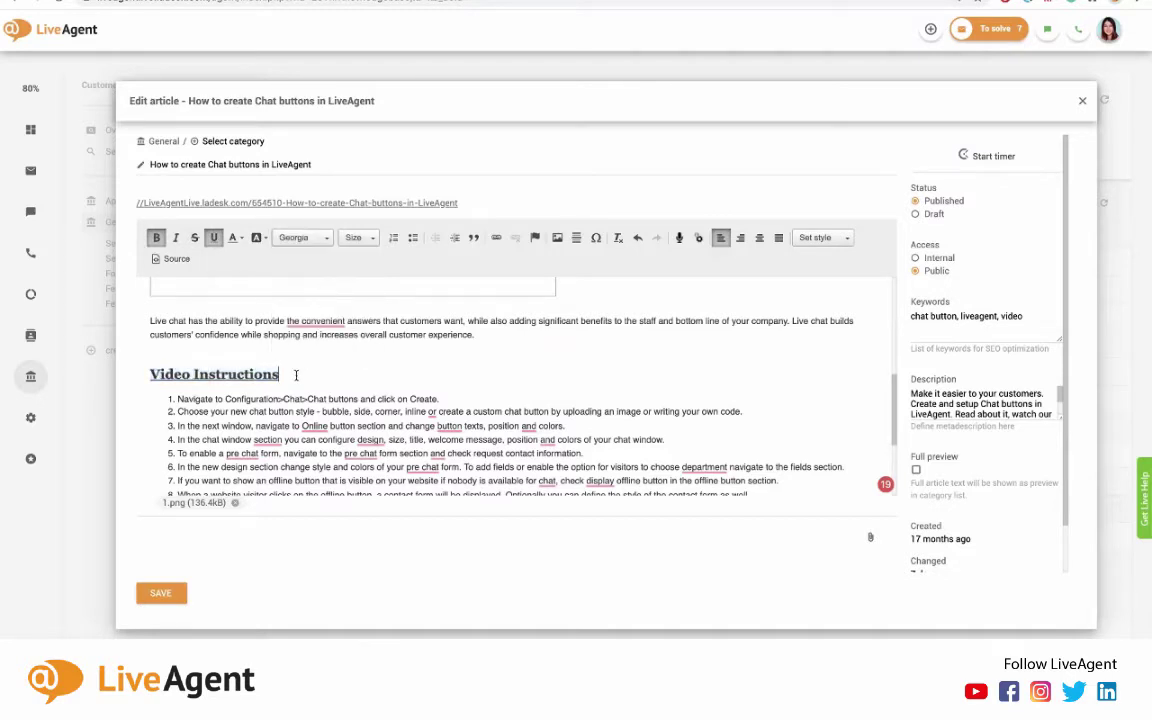
{"action": "key", "text": "Return"}
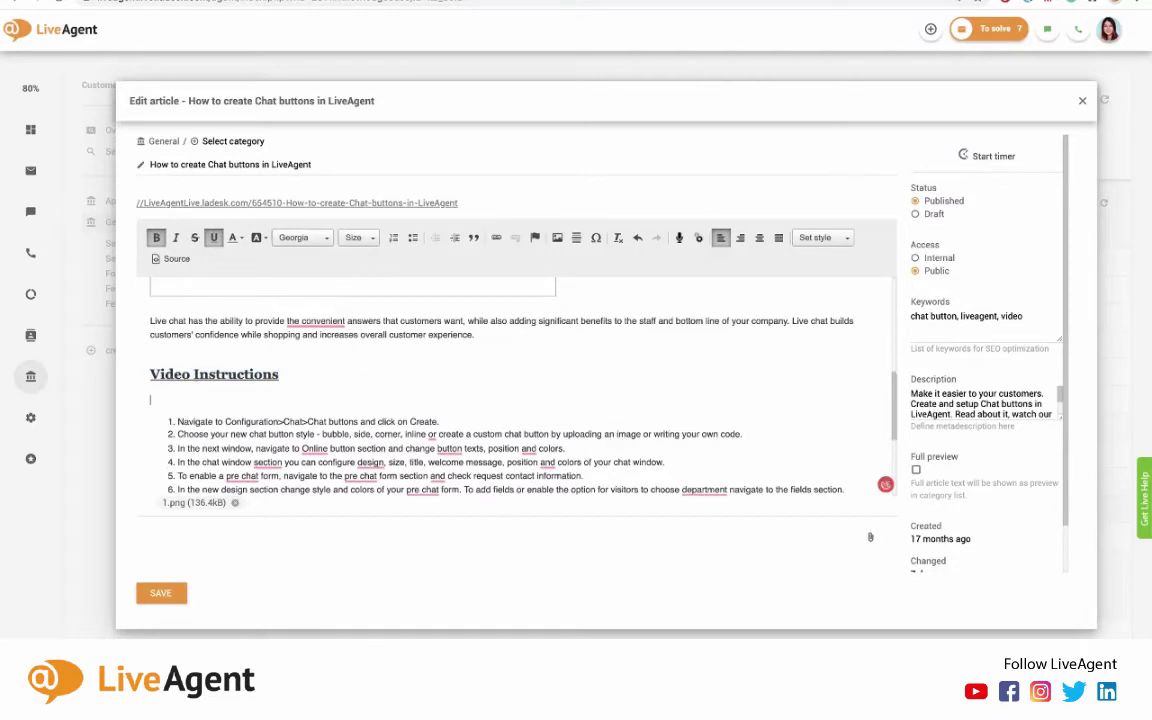
{"action": "left_click", "coordinate": [557, 237]}
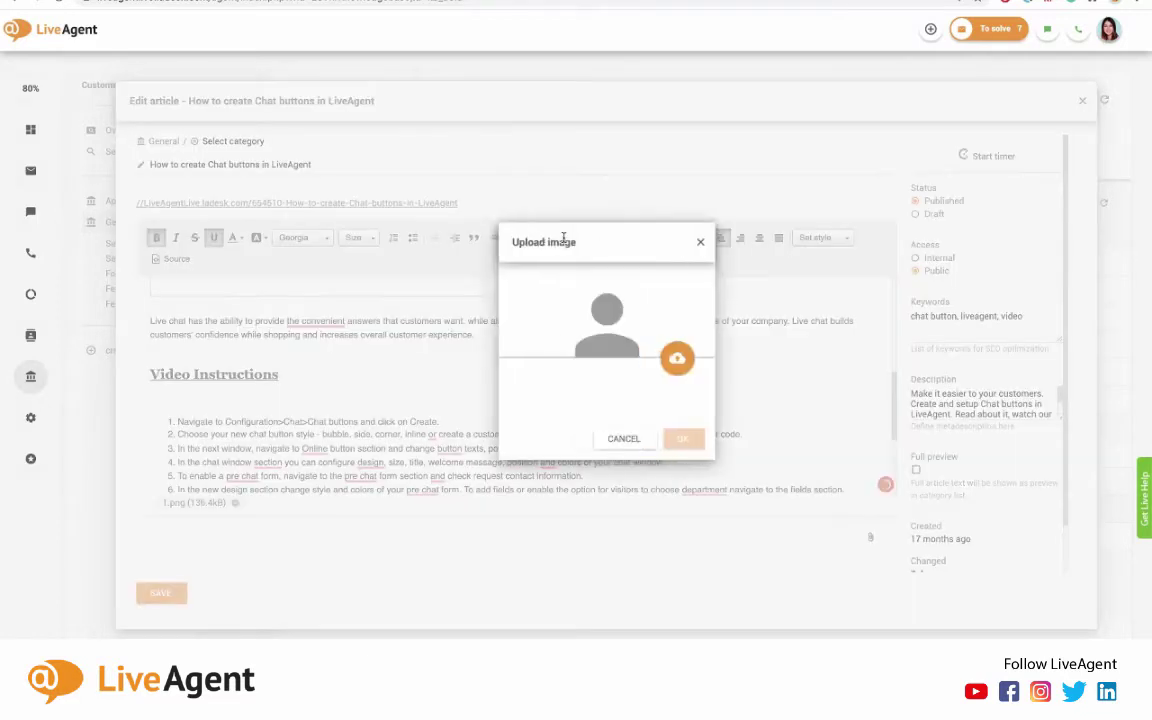
{"action": "left_click", "coordinate": [679, 358]}
{"action": "left_click", "coordinate": [478, 151]}
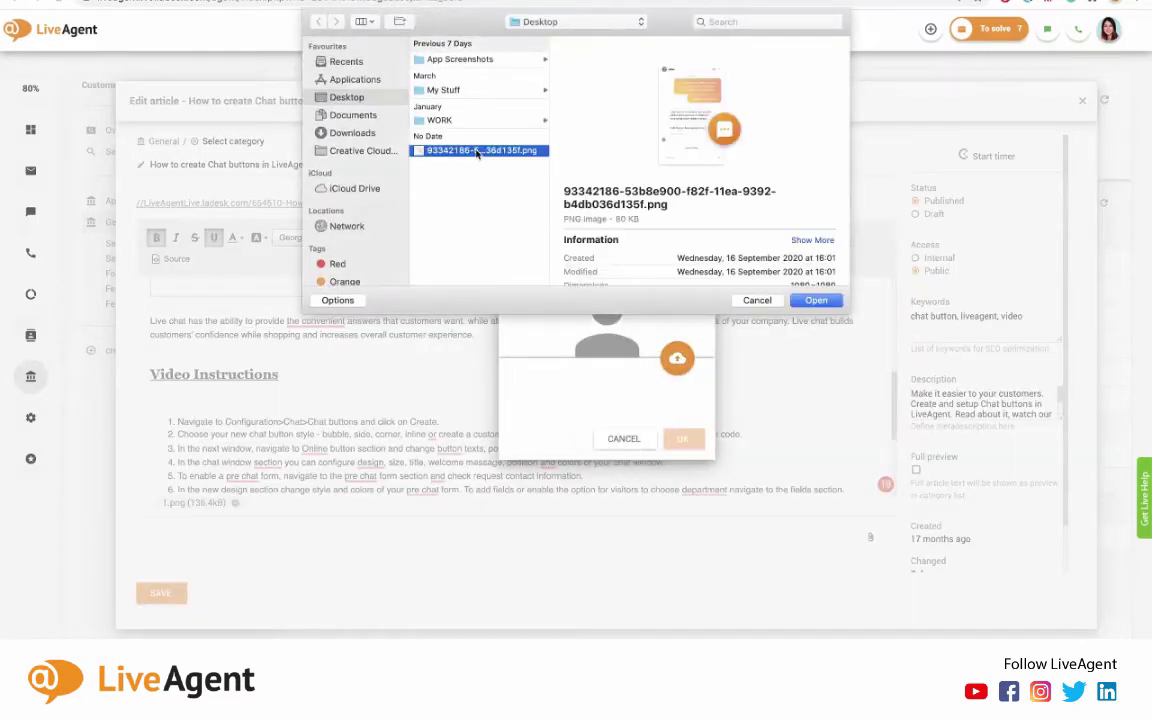
{"action": "double_click", "coordinate": [478, 151]}
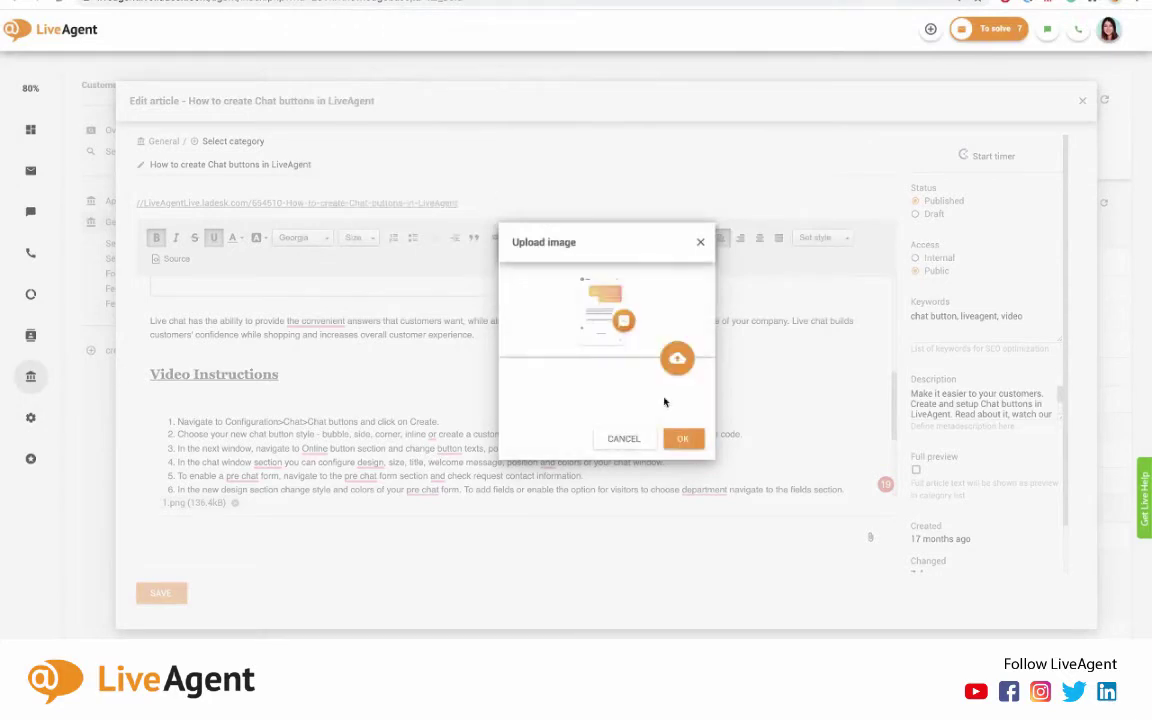
{"action": "left_click", "coordinate": [683, 438]}
{"action": "scroll", "coordinate": [651, 363], "scroll_direction": "up", "scroll_amount": 5}
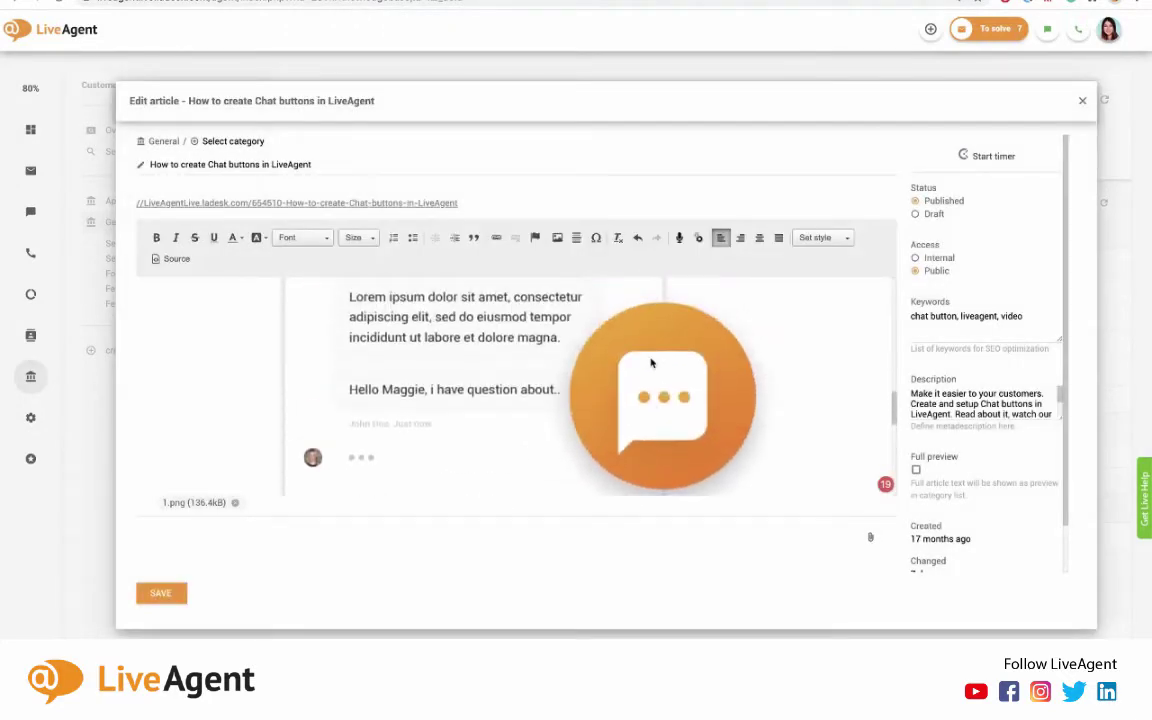
{"action": "scroll", "coordinate": [651, 363], "scroll_direction": "up", "scroll_amount": 2}
{"action": "scroll", "coordinate": [650, 362], "scroll_direction": "down", "scroll_amount": 2}
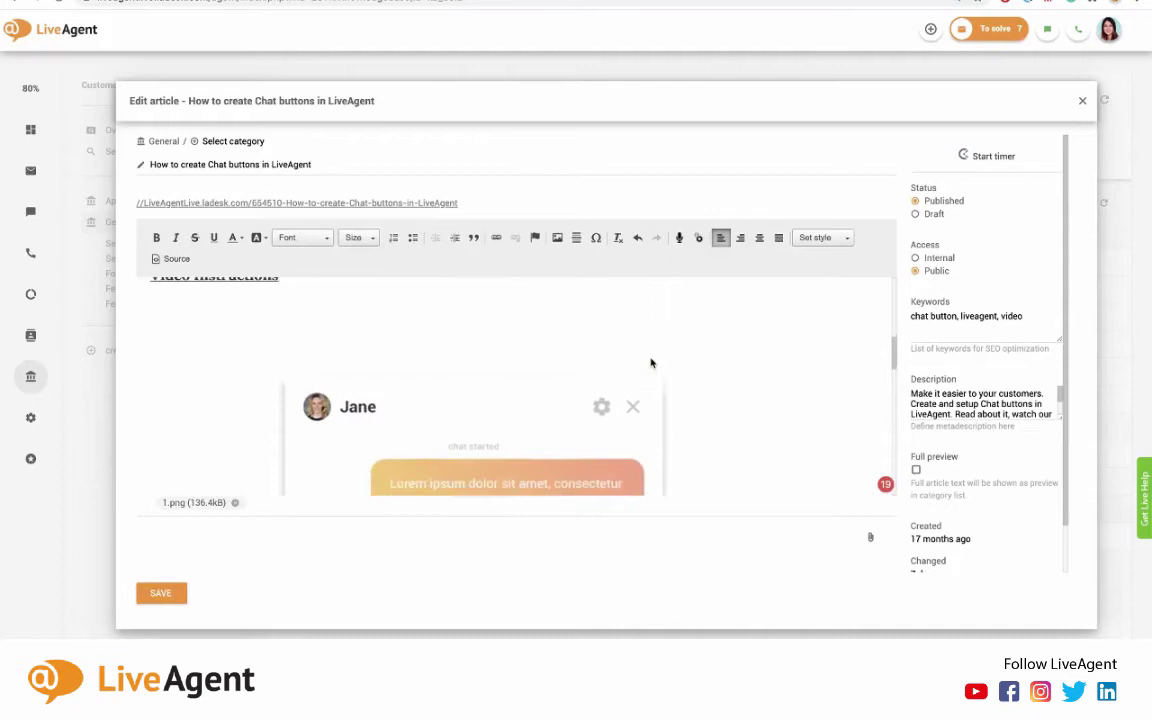
{"action": "left_click", "coordinate": [163, 593]}
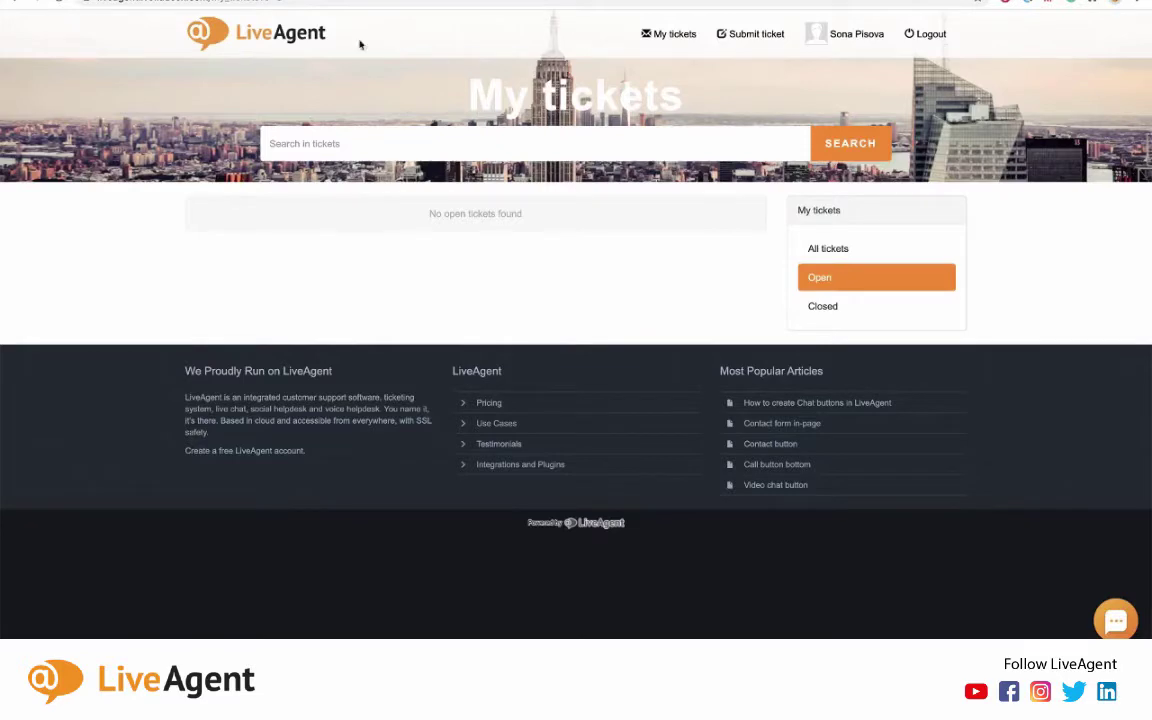
Step: Open "How to create Chat buttons in LiveAgent" from the public portal's home page and check its reformatted heading and inserted image
{"action": "left_click", "coordinate": [257, 33]}
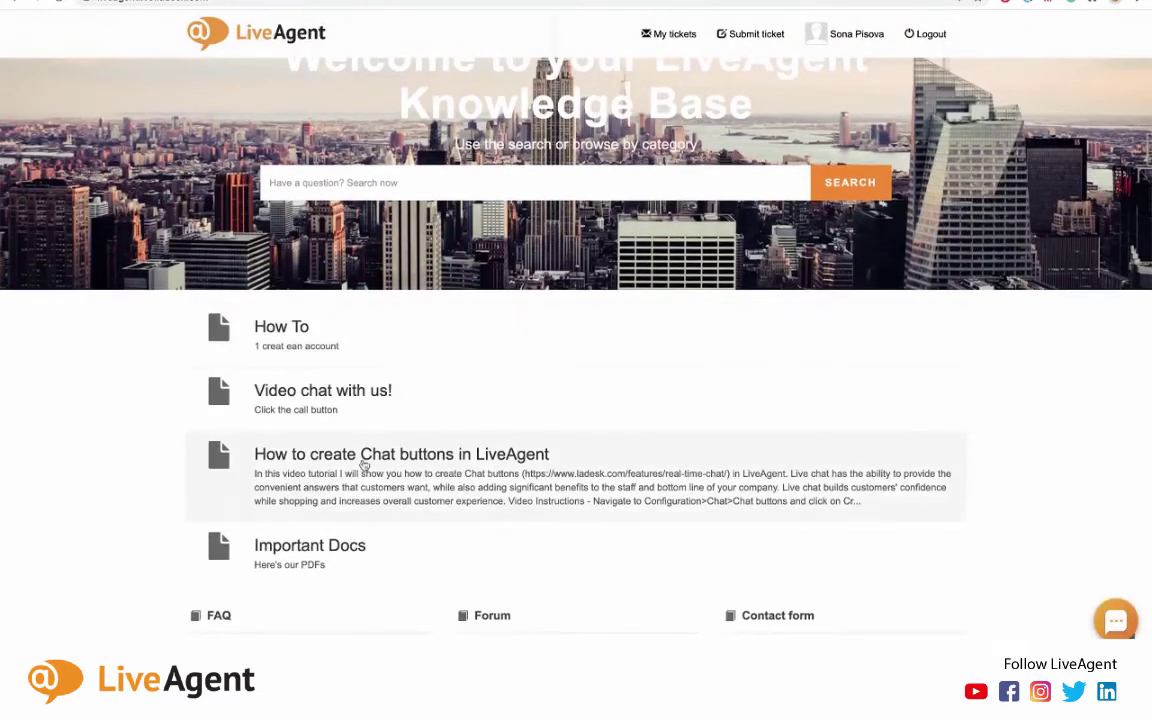
{"action": "left_click", "coordinate": [368, 496]}
{"action": "scroll", "coordinate": [370, 496], "scroll_direction": "down", "scroll_amount": 3}
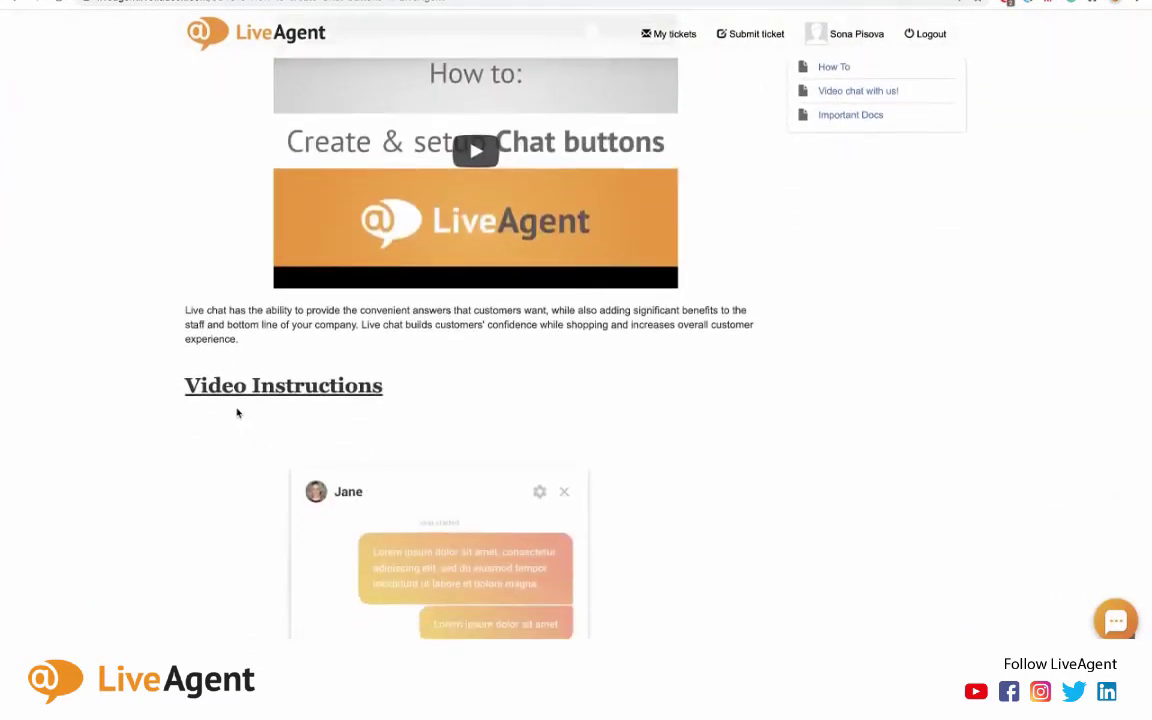
{"action": "scroll", "coordinate": [240, 396], "scroll_direction": "down", "scroll_amount": 5}
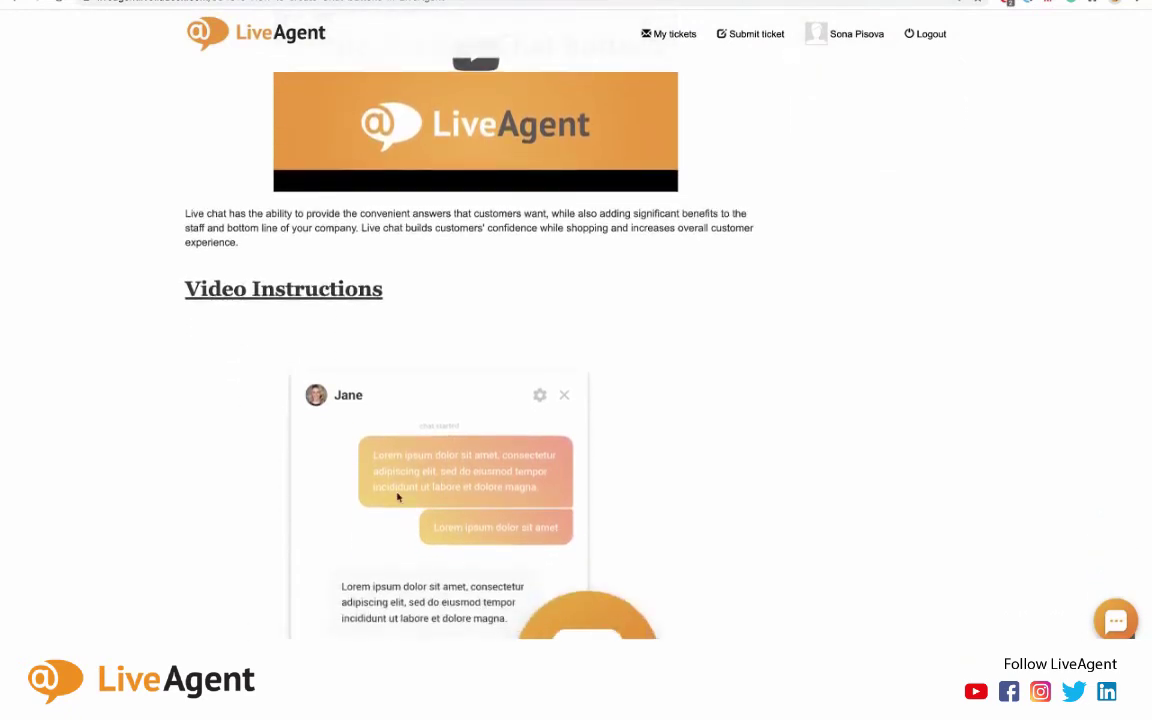
{"action": "scroll", "coordinate": [397, 497], "scroll_direction": "down", "scroll_amount": 1}
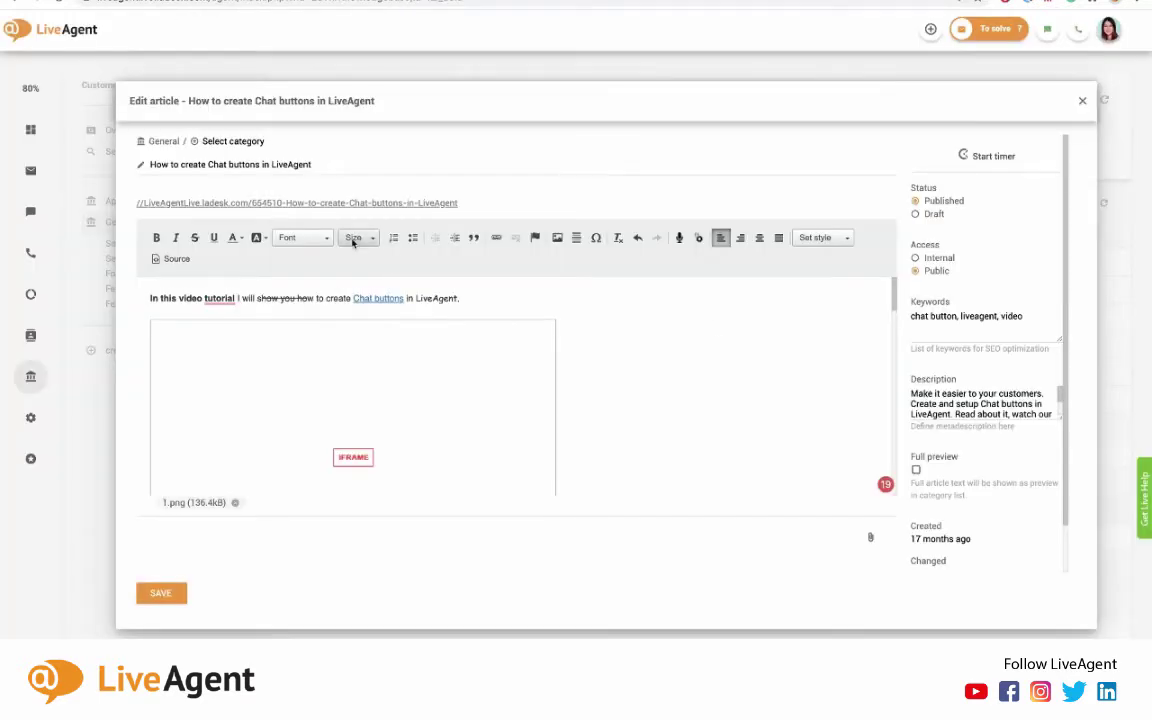
Step: Review the article's body and formatting options in the agent panel's article editor, and close the editor
{"action": "scroll", "coordinate": [716, 327], "scroll_direction": "down", "scroll_amount": 3}
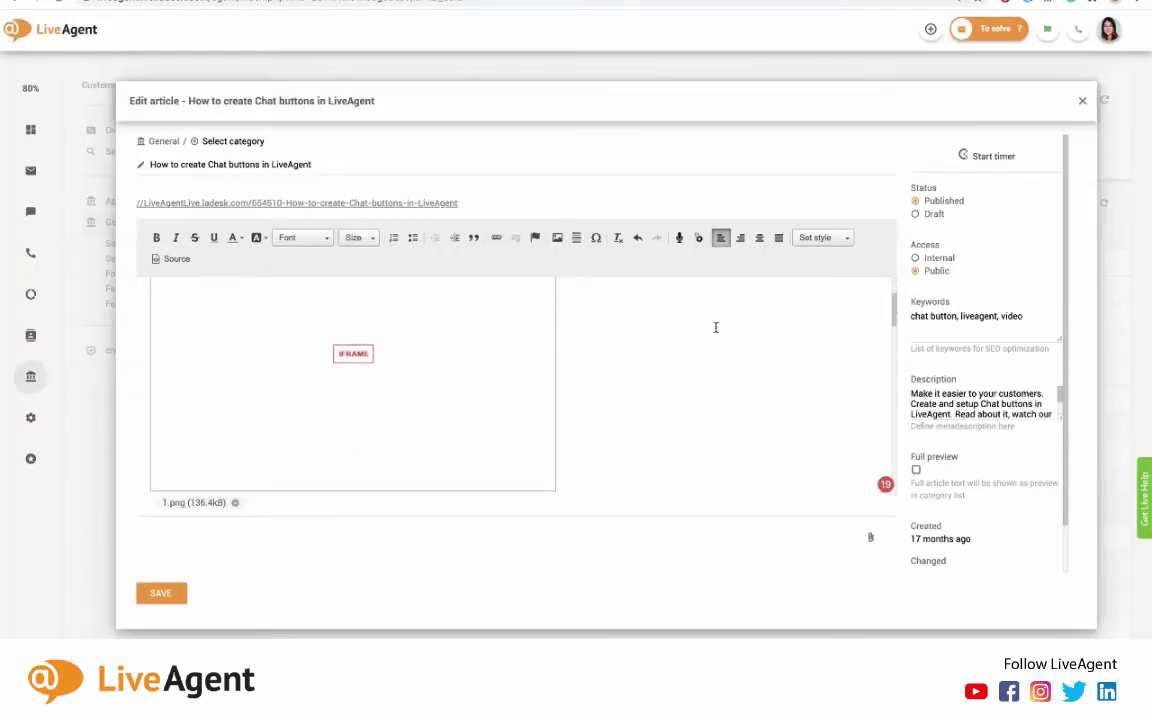
{"action": "scroll", "coordinate": [716, 327], "scroll_direction": "down", "scroll_amount": 3}
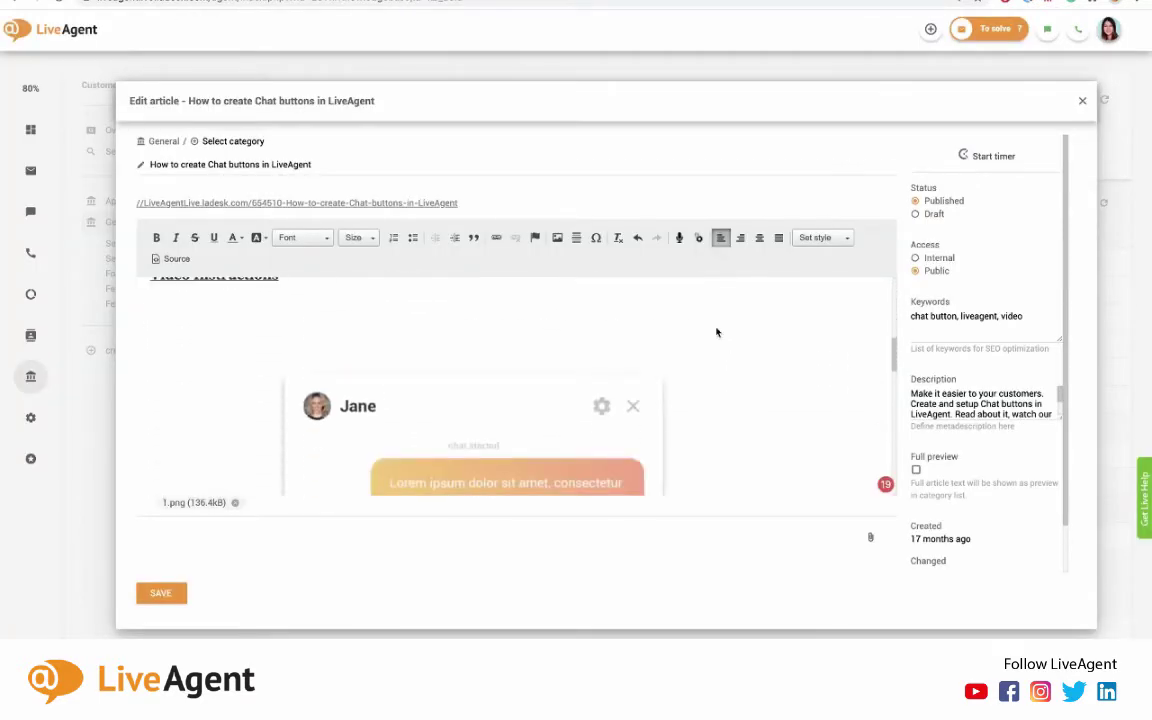
{"action": "scroll", "coordinate": [716, 332], "scroll_direction": "down", "scroll_amount": 3}
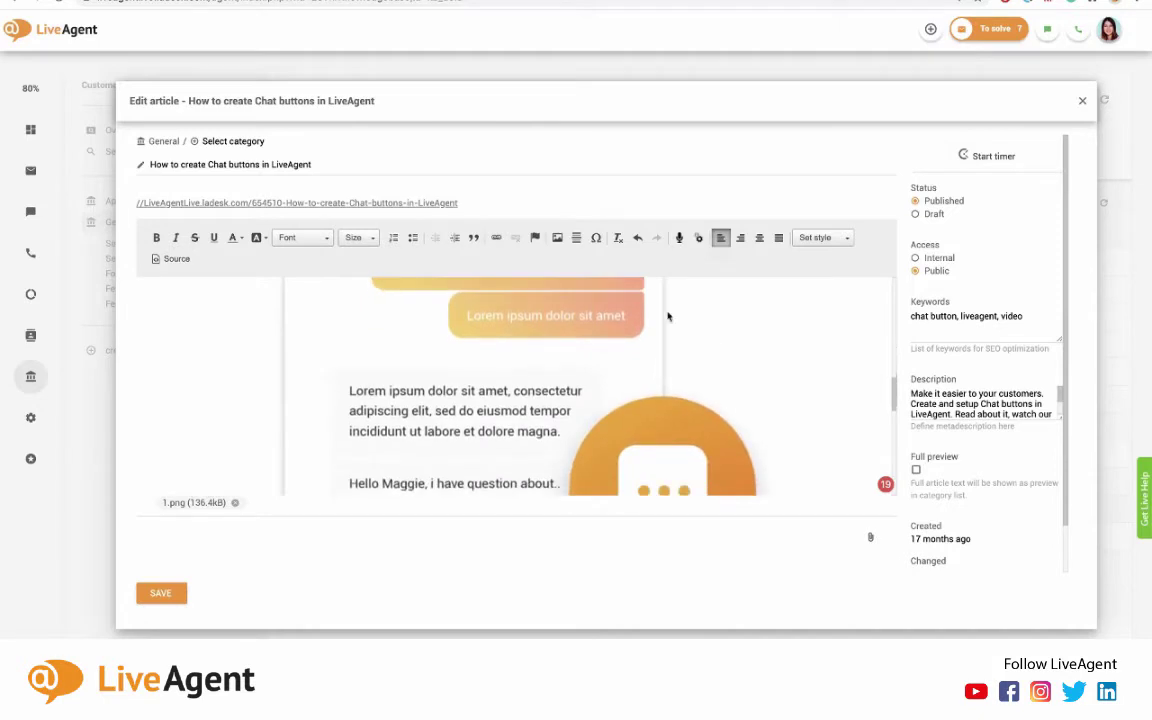
{"action": "scroll", "coordinate": [455, 330], "scroll_direction": "up", "scroll_amount": 6}
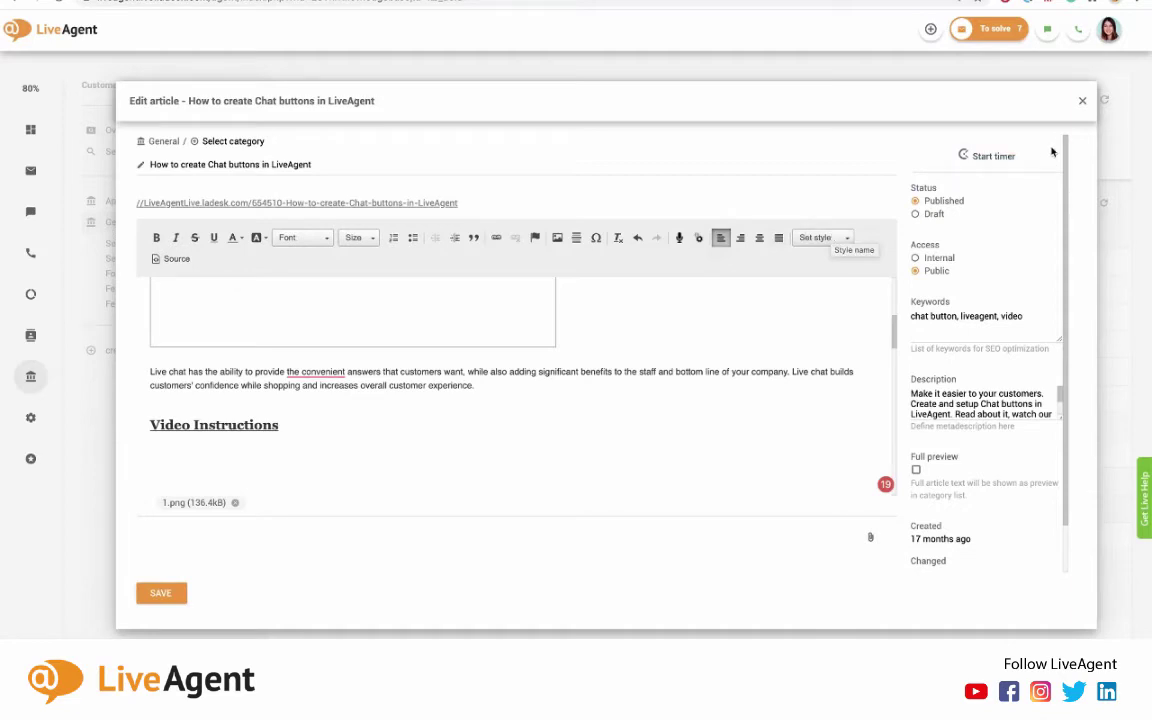
{"action": "left_click", "coordinate": [1082, 102]}
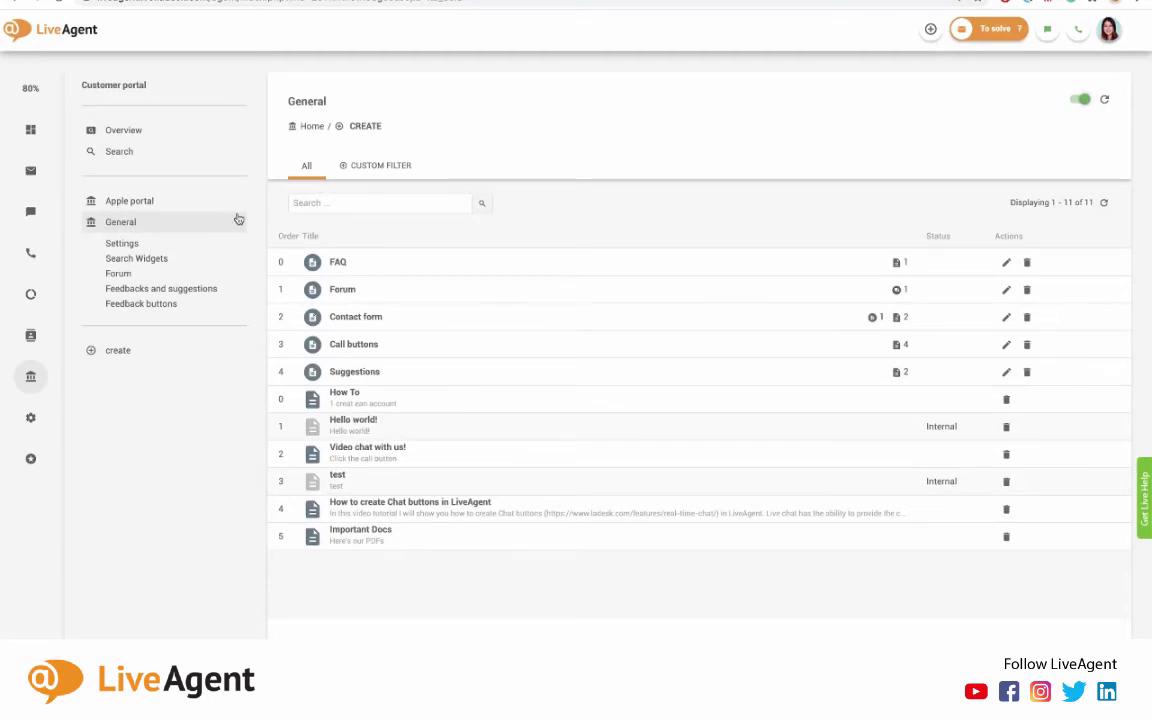
Step: View the contents of the Apple portal and open the customer portal settings of the General portal
{"action": "left_click", "coordinate": [166, 202]}
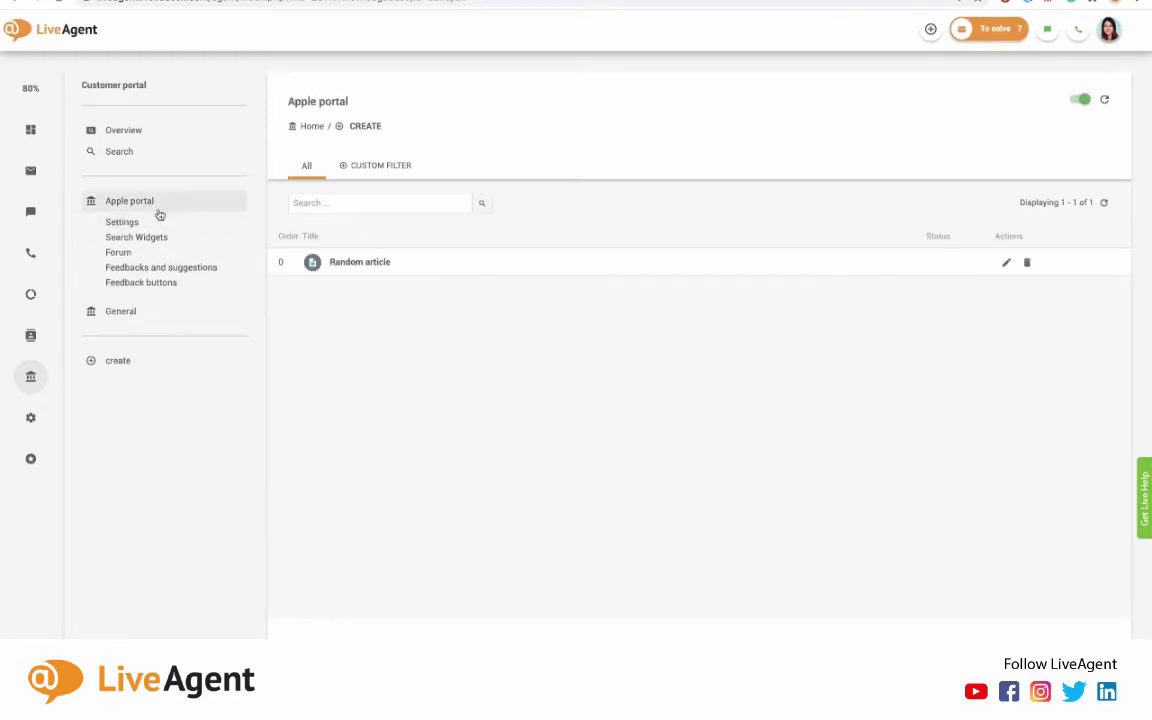
{"action": "left_click", "coordinate": [170, 314]}
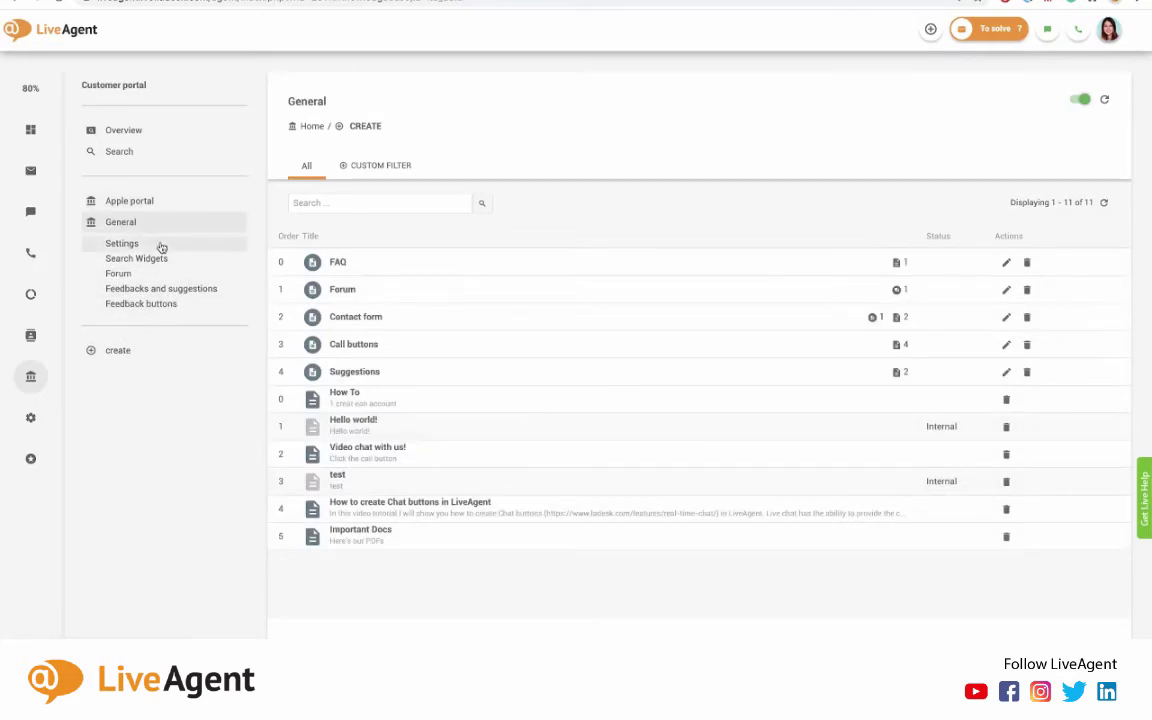
{"action": "left_click", "coordinate": [158, 245]}
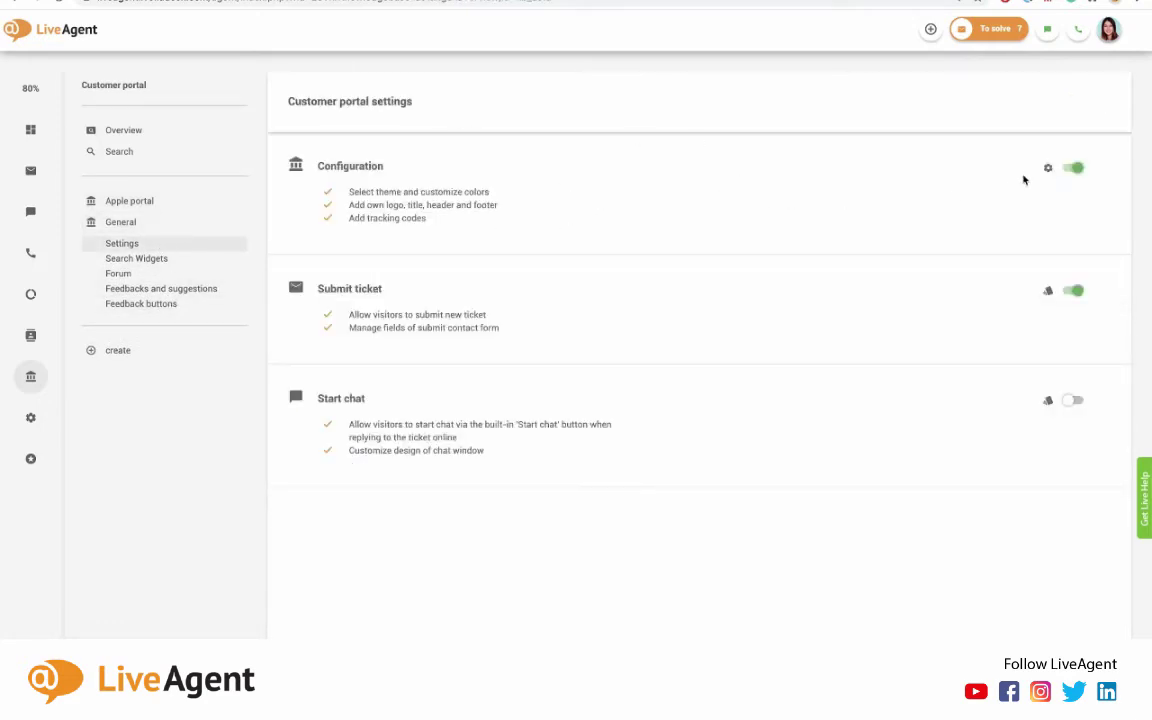
Step: Examine the General portal's configuration, covering its general settings, design themes and custom CSS, and close it without changes
{"action": "left_click", "coordinate": [1047, 168]}
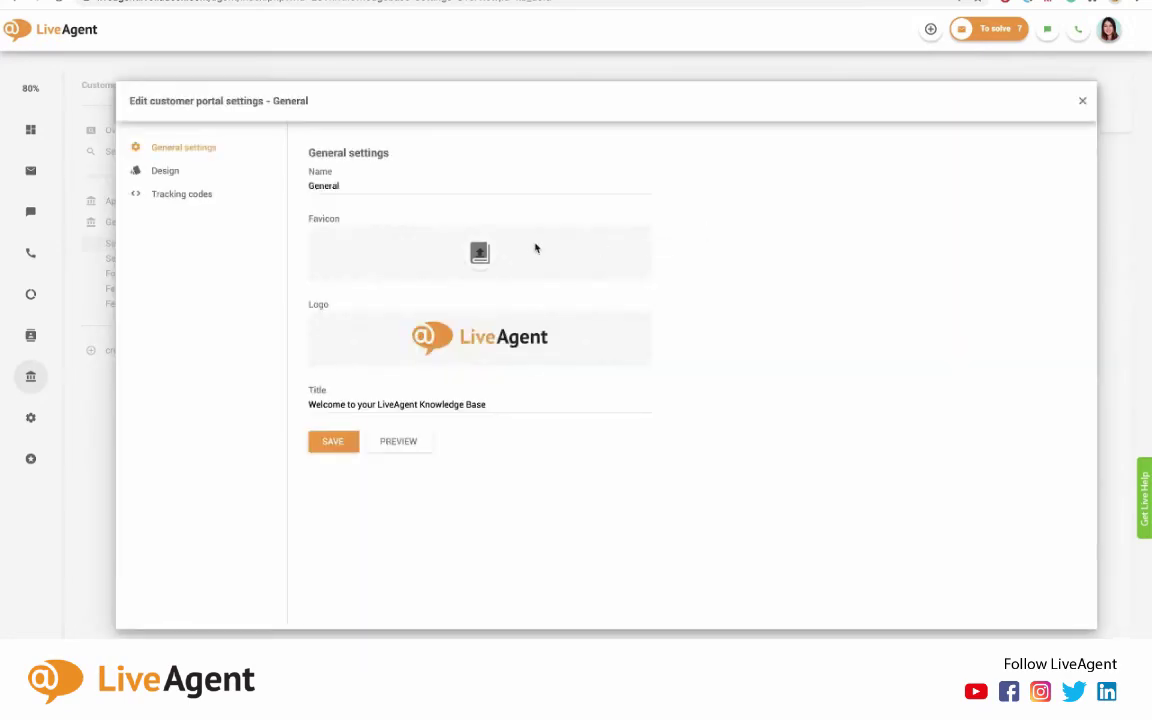
{"action": "mouse_move", "coordinate": [360, 231]}
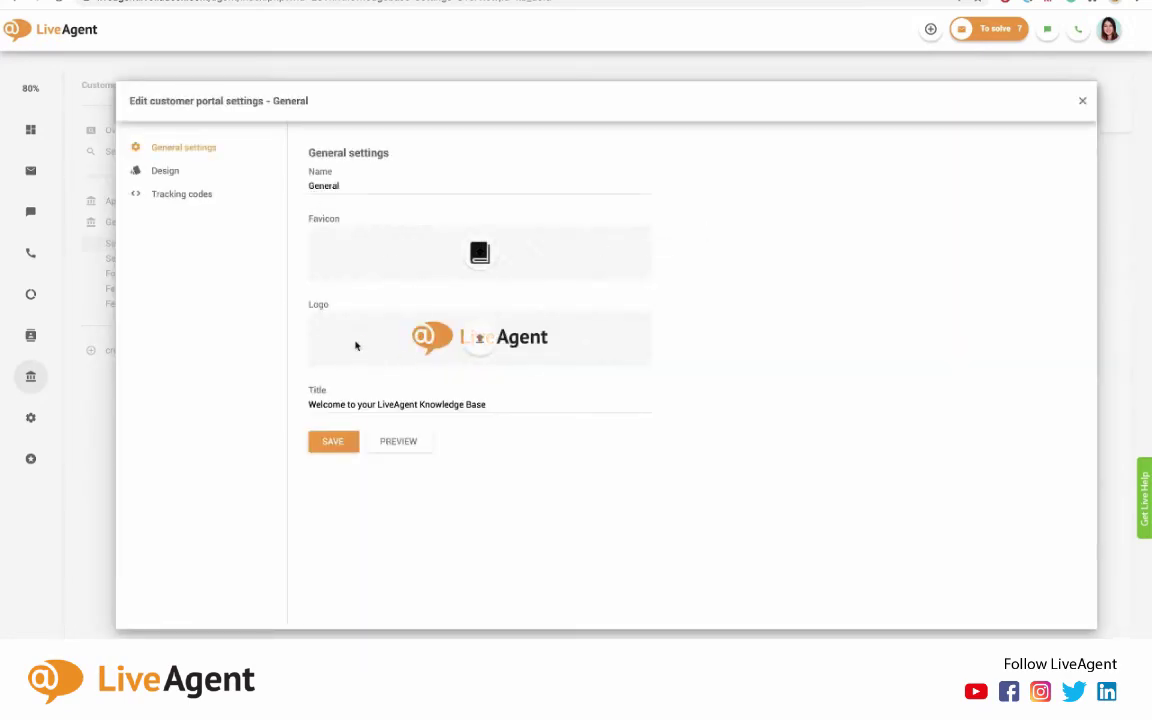
{"action": "left_click", "coordinate": [190, 171]}
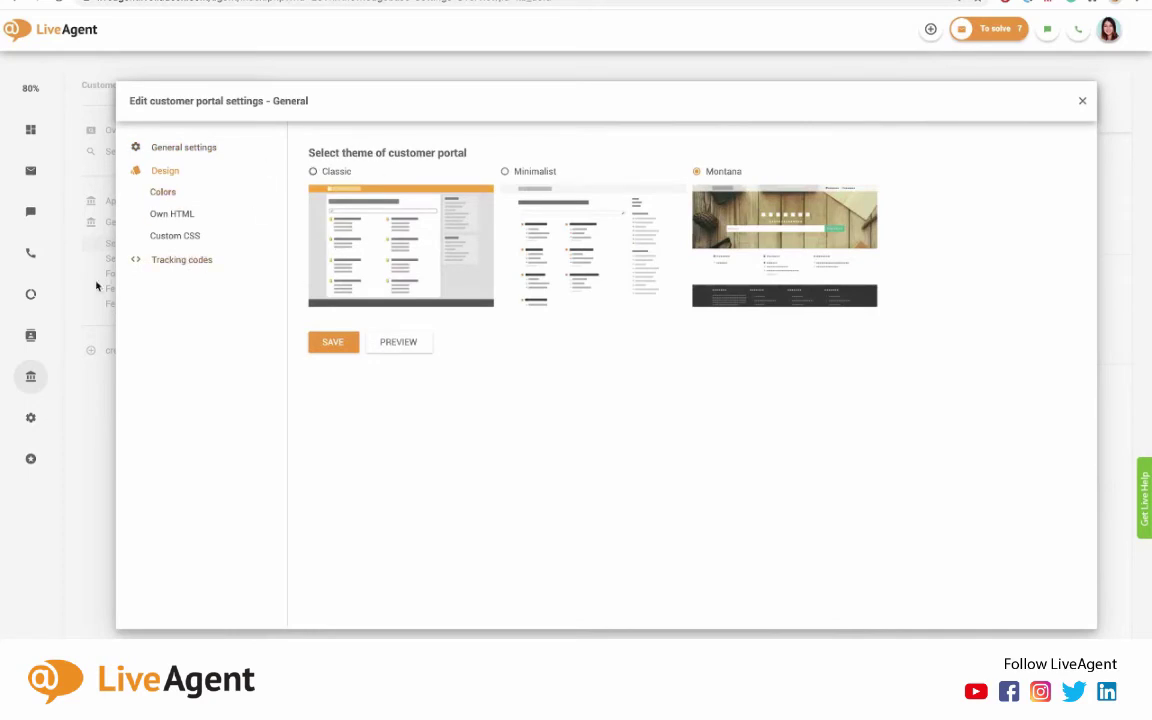
{"action": "left_click", "coordinate": [191, 236]}
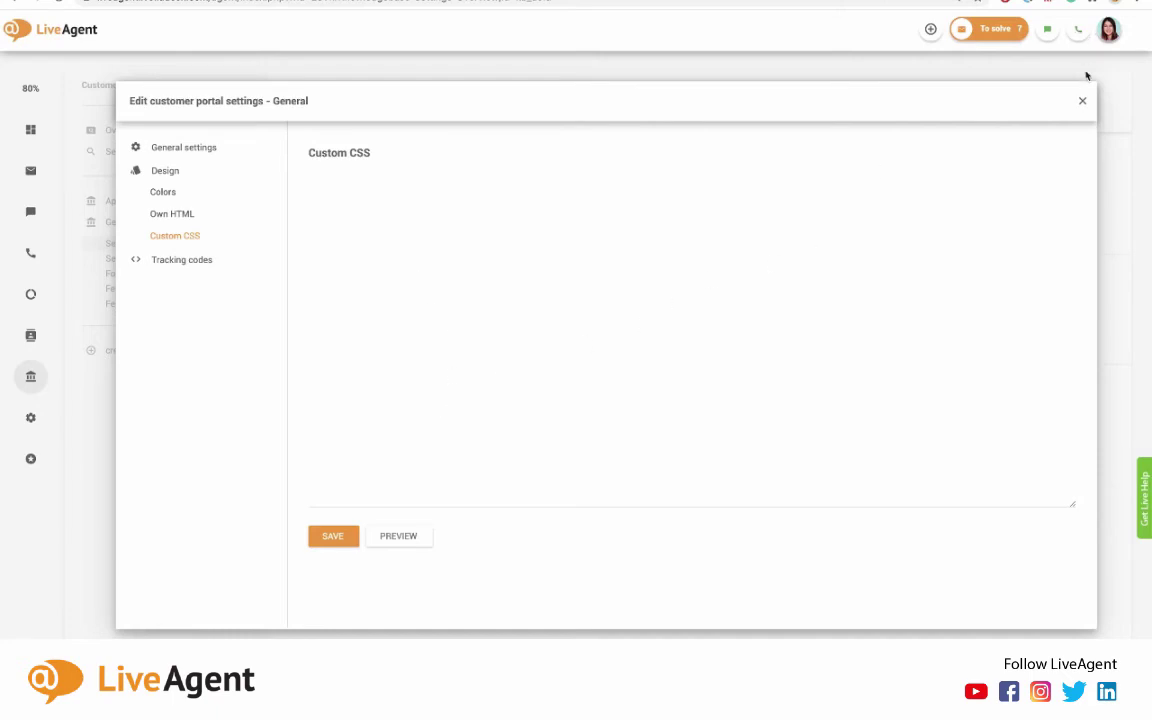
{"action": "left_click", "coordinate": [1082, 101]}
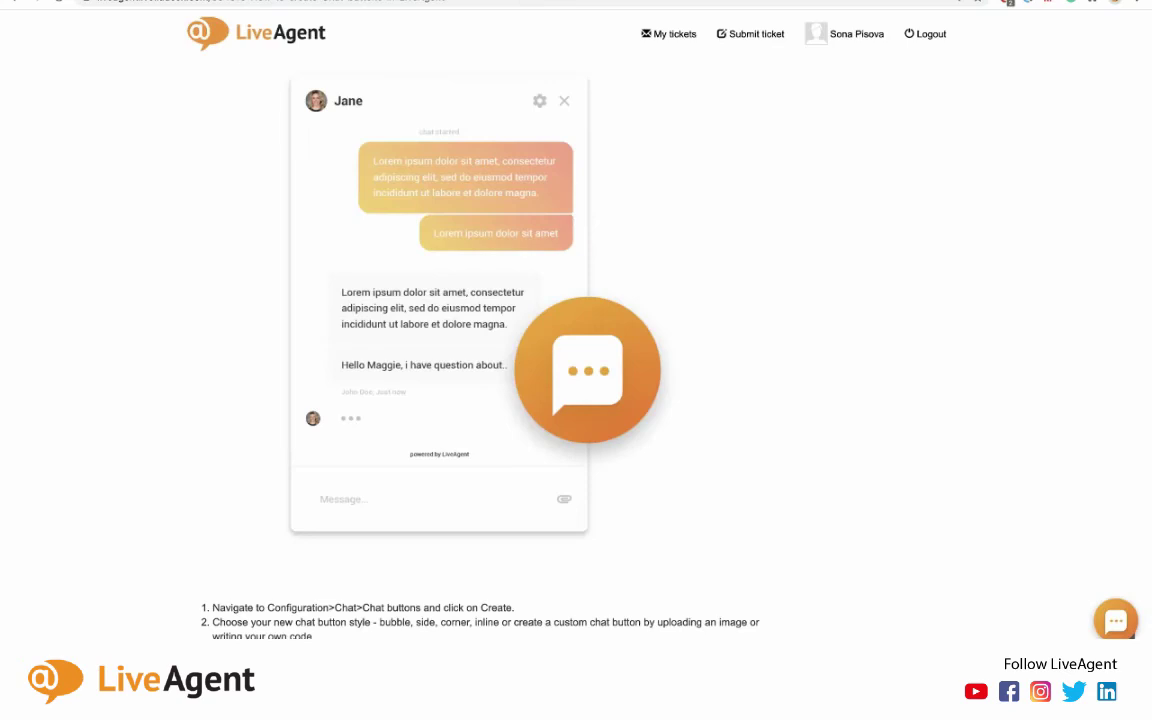
Step: Browse the public knowledge base home page, view the FAQ category, and return to the home page
{"action": "scroll", "coordinate": [372, 190], "scroll_direction": "up", "scroll_amount": 10}
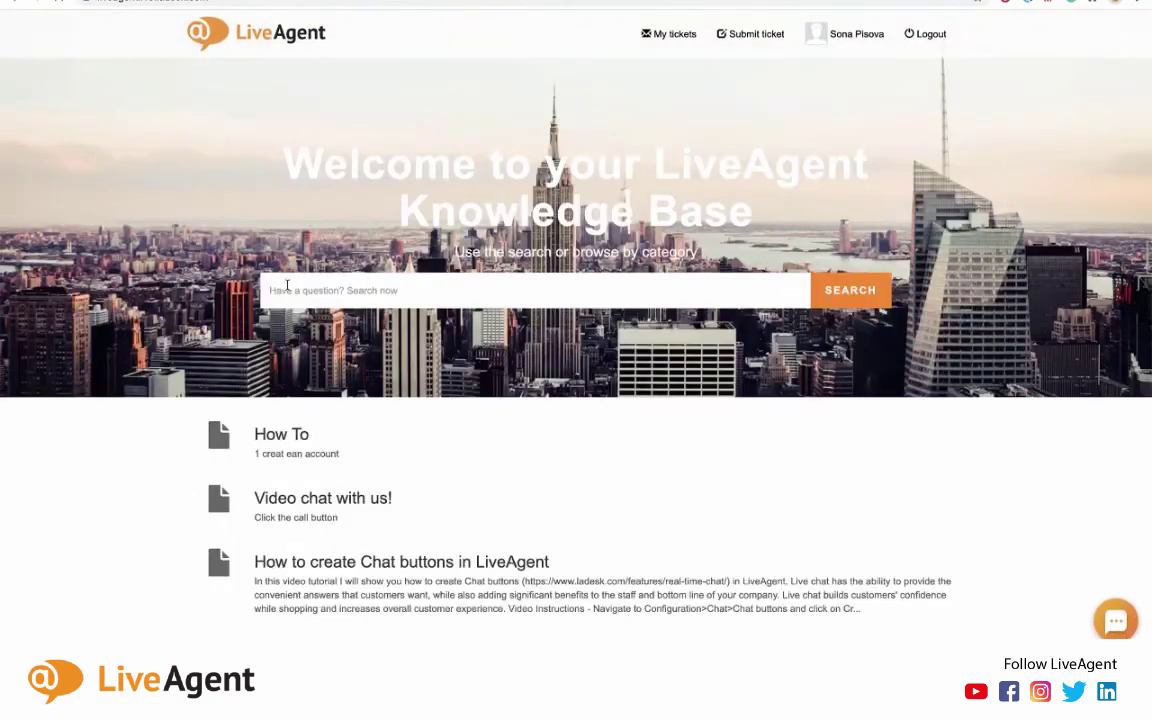
{"action": "scroll", "coordinate": [288, 290], "scroll_direction": "down", "scroll_amount": 3}
{"action": "scroll", "coordinate": [300, 398], "scroll_direction": "down", "scroll_amount": 3}
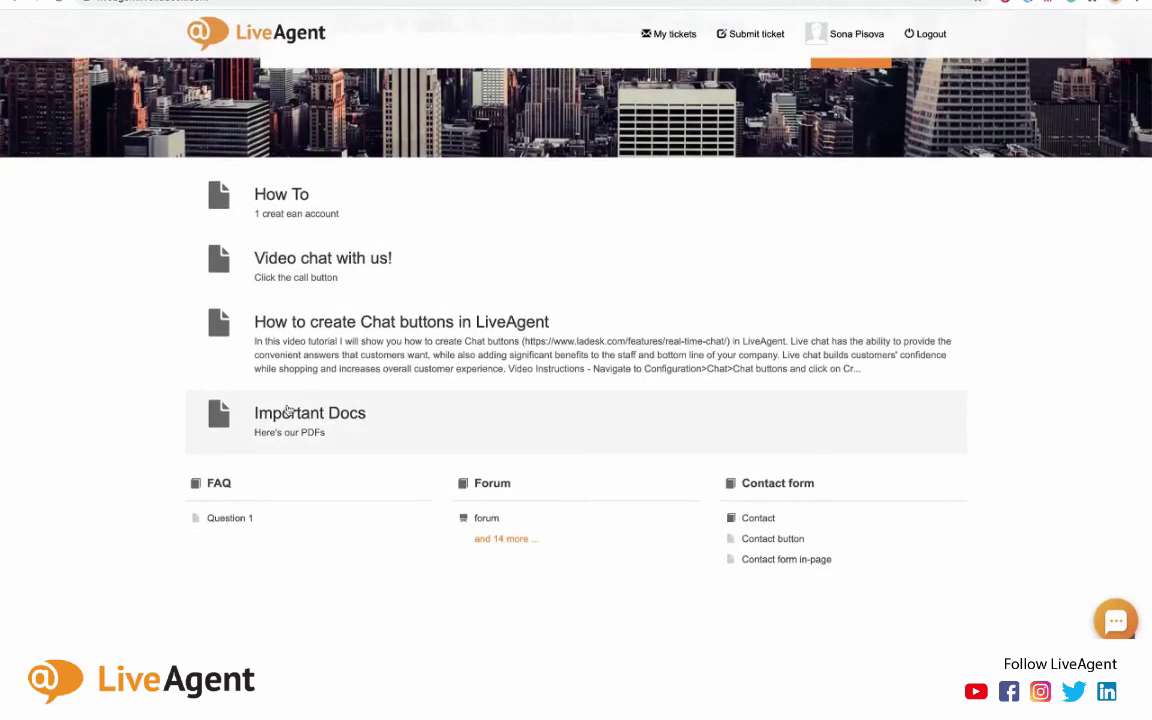
{"action": "left_click", "coordinate": [220, 484]}
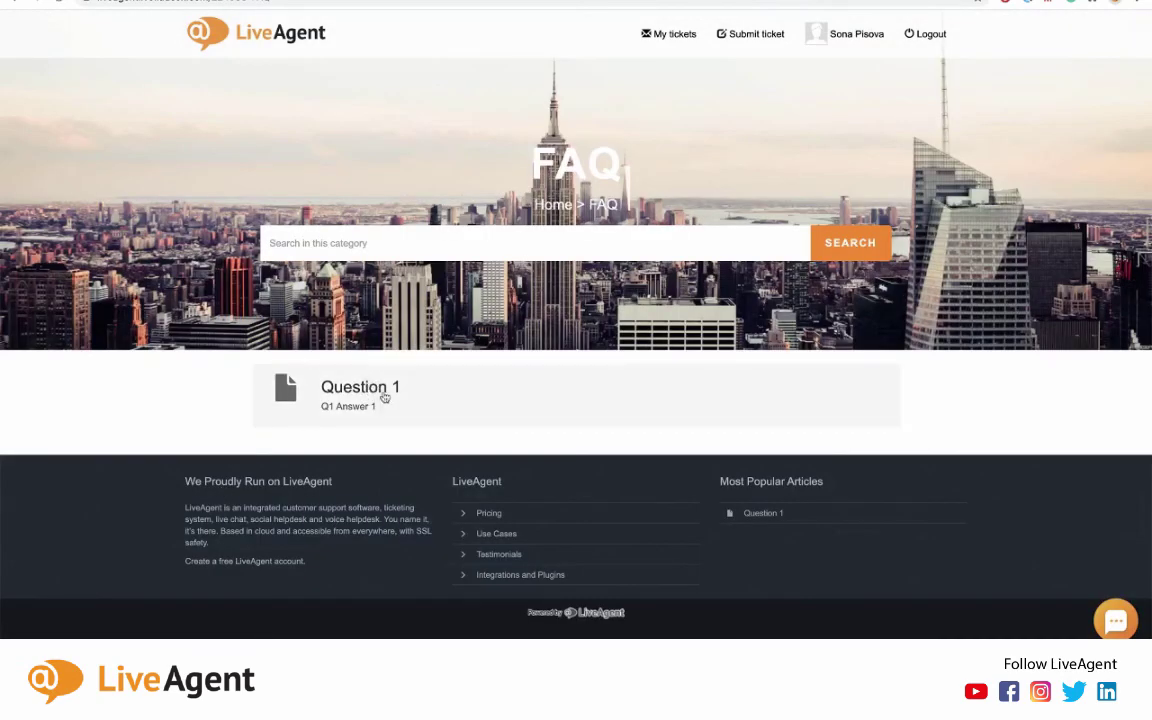
{"action": "left_click", "coordinate": [17, 8]}
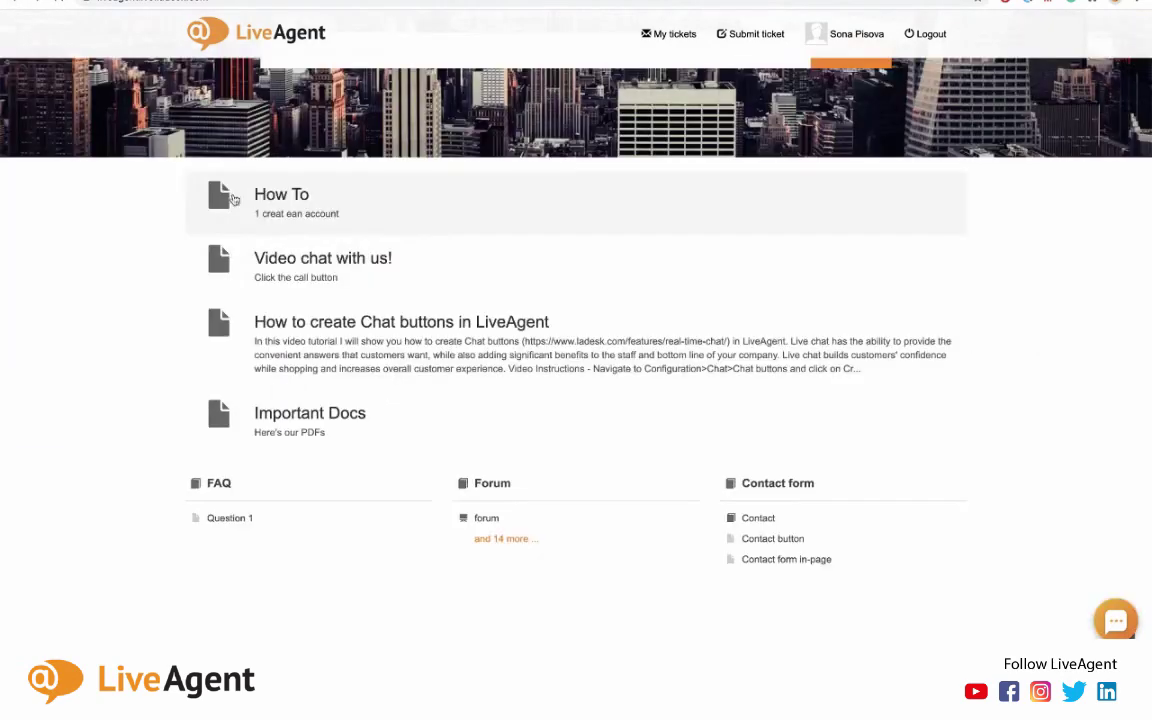
Step: Open the forum topic "How does LiveAgent work?" from the Forum category of the public knowledge base
{"action": "scroll", "coordinate": [427, 345], "scroll_direction": "down", "scroll_amount": 2}
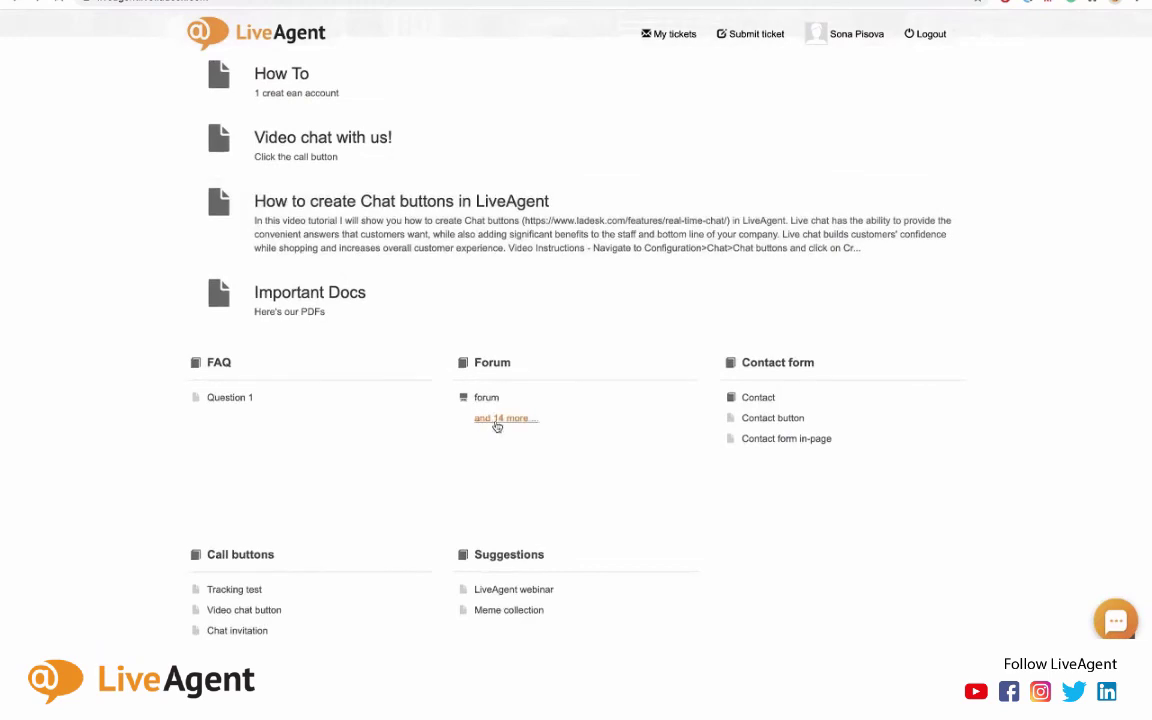
{"action": "left_click", "coordinate": [497, 419]}
{"action": "left_click", "coordinate": [499, 186]}
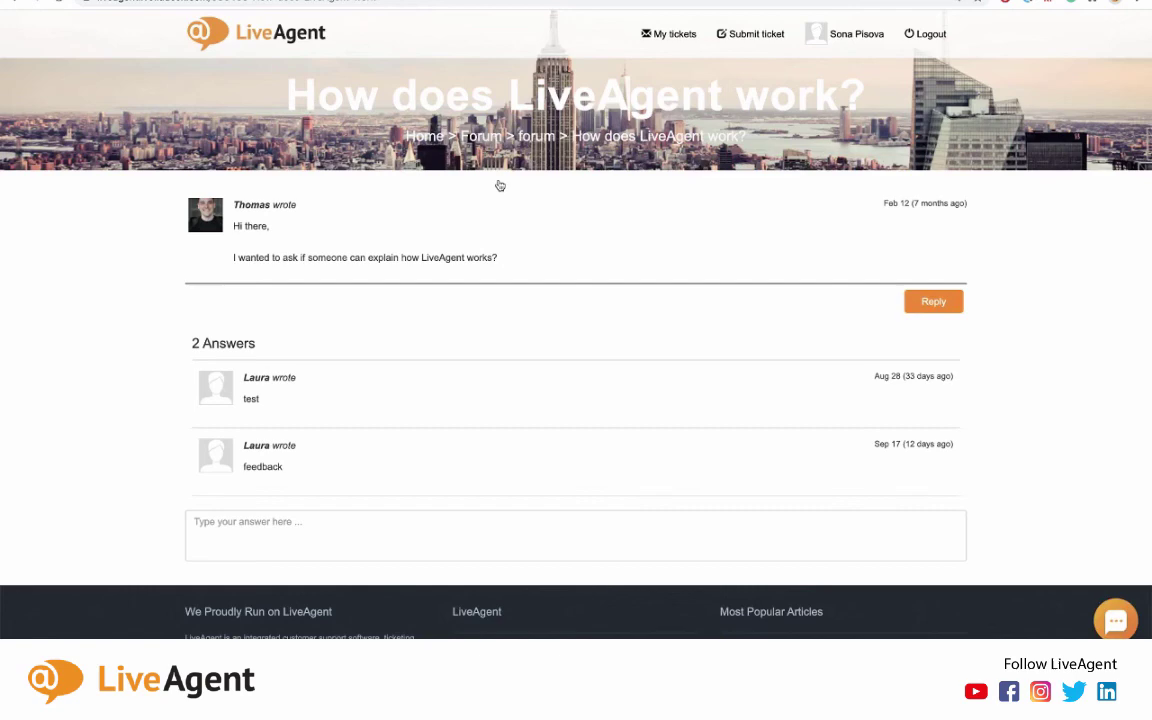
Step: Go back from the forum topic to the Forum category page and look over its contents
{"action": "scroll", "coordinate": [500, 186], "scroll_direction": "left", "scroll_amount": 5}
{"action": "scroll", "coordinate": [602, 327], "scroll_direction": "left", "scroll_amount": 5}
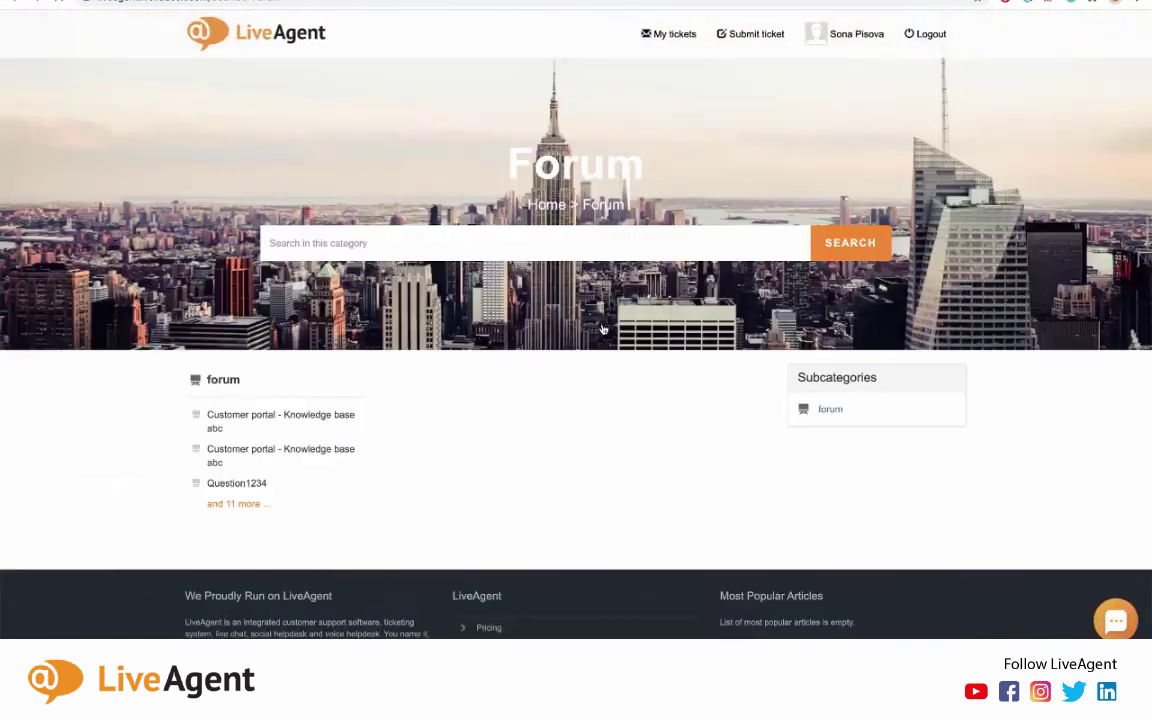
{"action": "scroll", "coordinate": [602, 328], "scroll_direction": "down", "scroll_amount": 3}
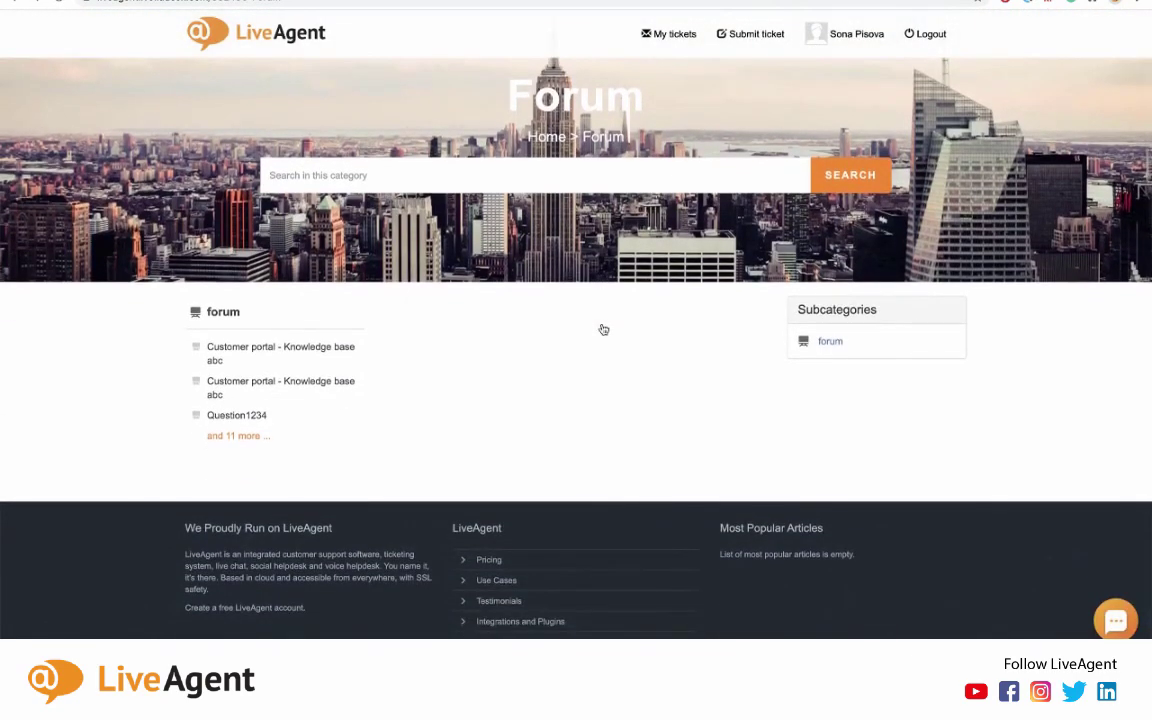
{"action": "scroll", "coordinate": [602, 329], "scroll_direction": "up", "scroll_amount": 3}
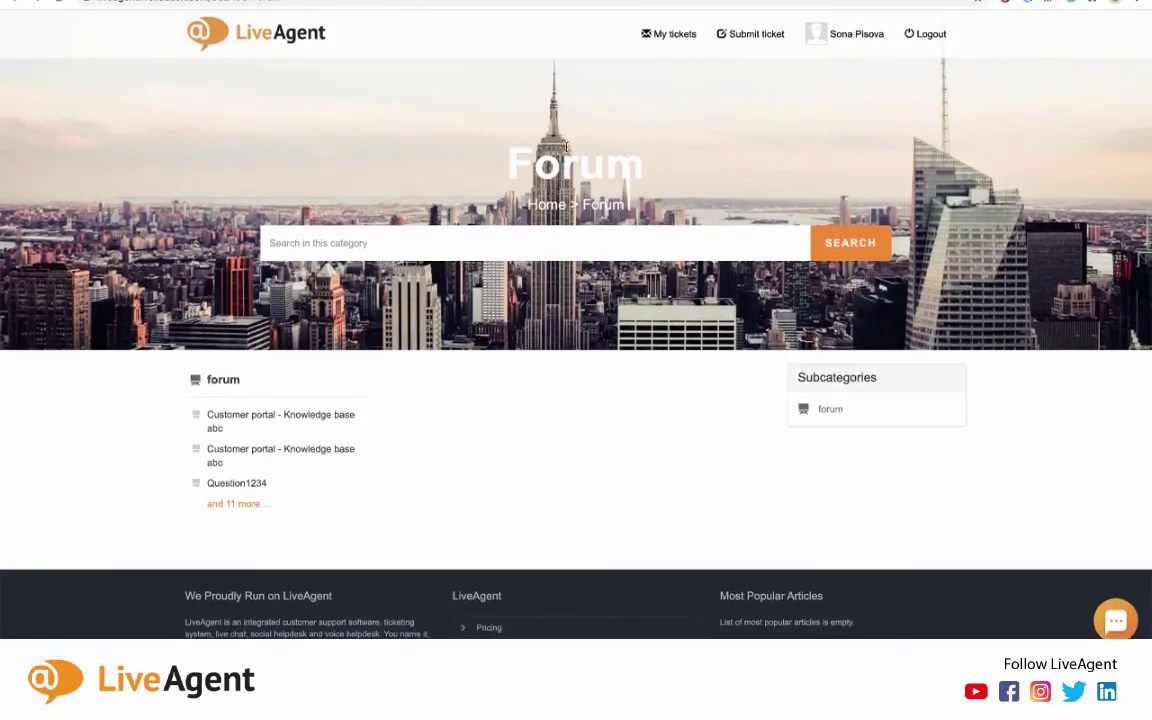
Step: Return to the knowledge base home page and view its listed articles and categories down to the footer
{"action": "left_click", "coordinate": [265, 34]}
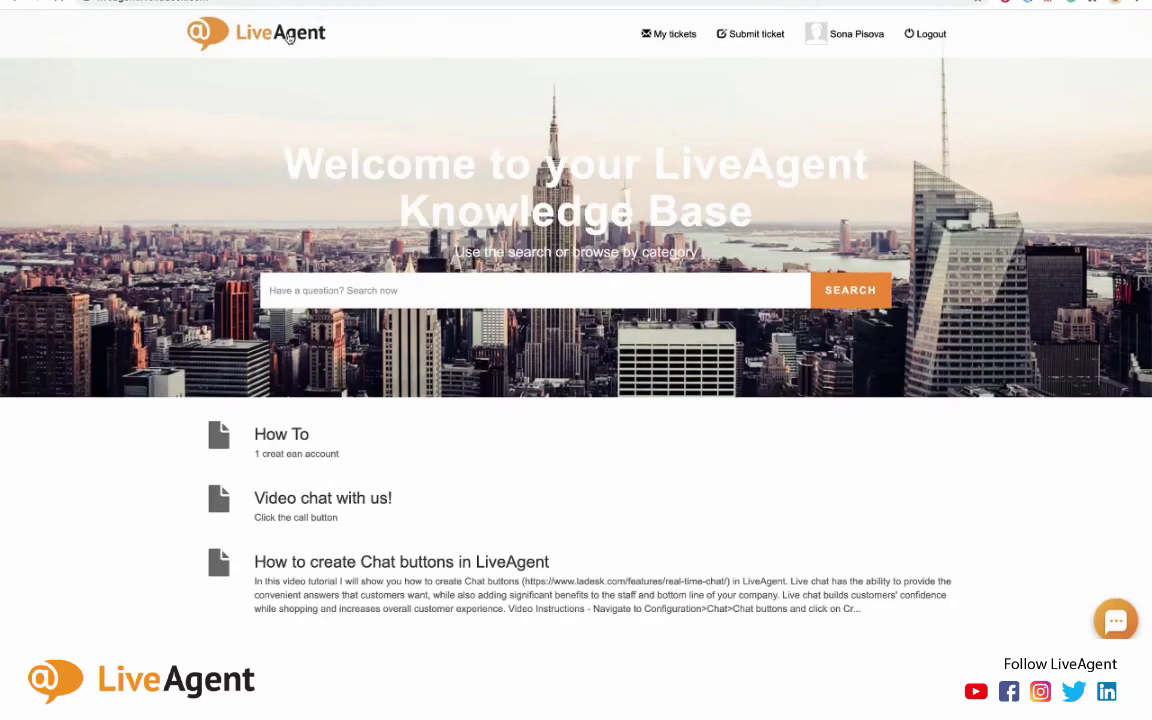
{"action": "scroll", "coordinate": [377, 259], "scroll_direction": "down", "scroll_amount": 10}
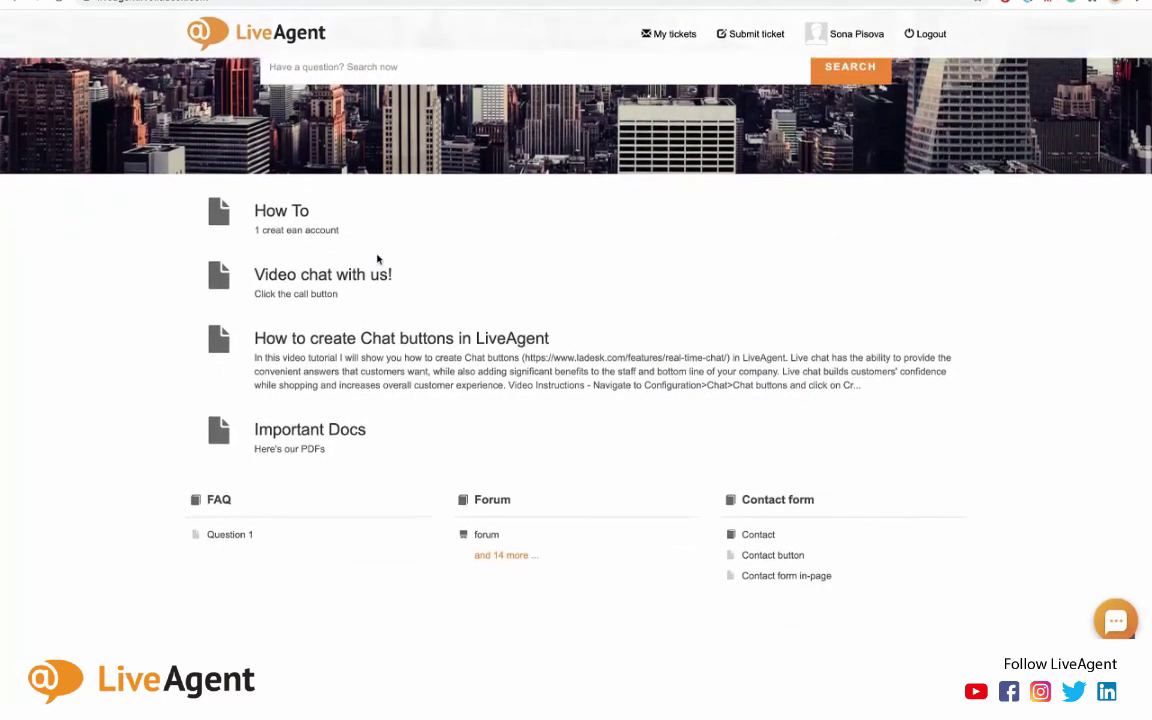
{"action": "scroll", "coordinate": [377, 259], "scroll_direction": "down", "scroll_amount": 10}
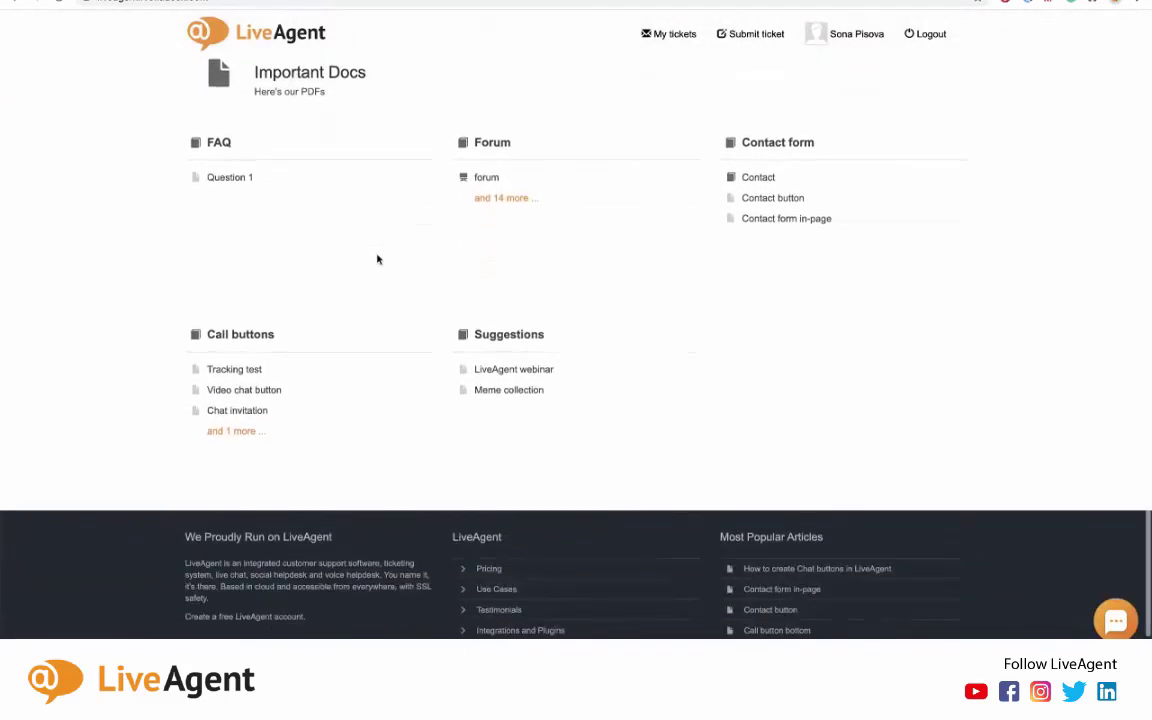